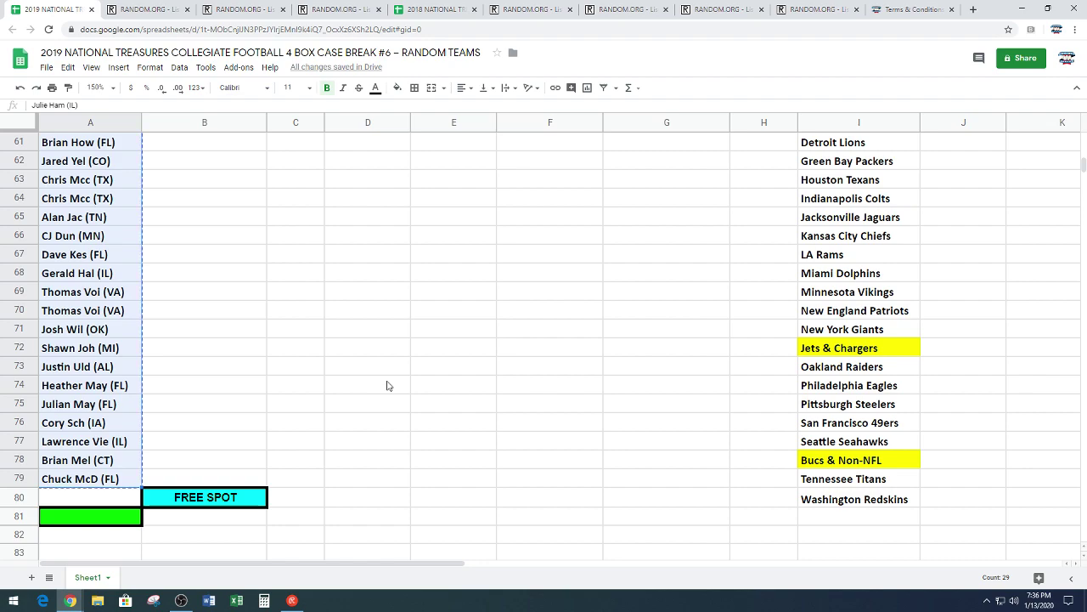
Switch to the first RANDOM.ORG list randomizer and paste the copied spot names from A51:A79 into its item list.
click(149, 9)
scroll(246, 255, down, 2)
right_click(223, 280)
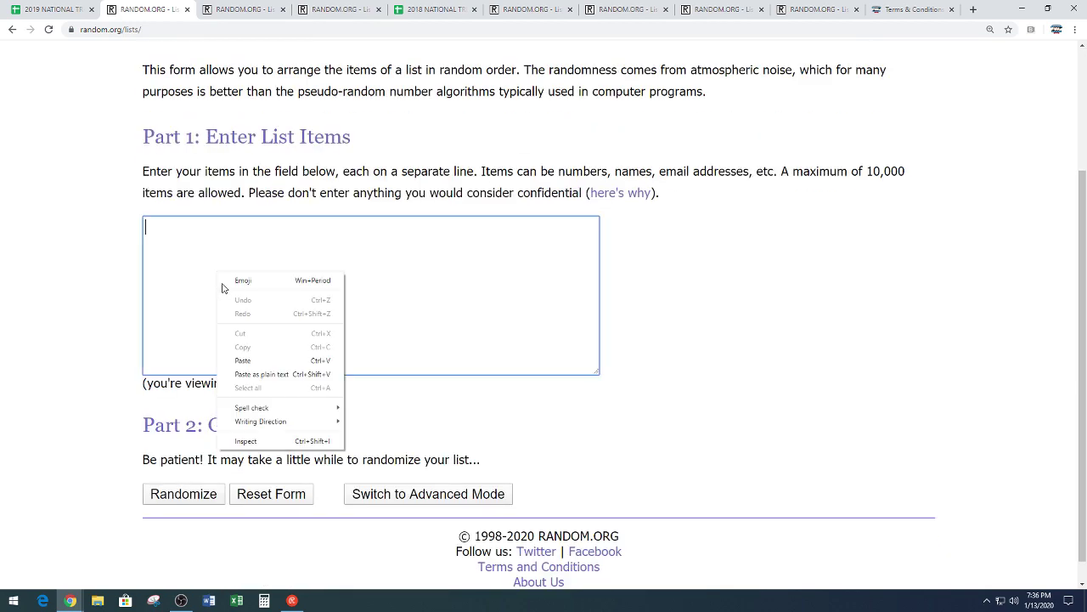
click(248, 360)
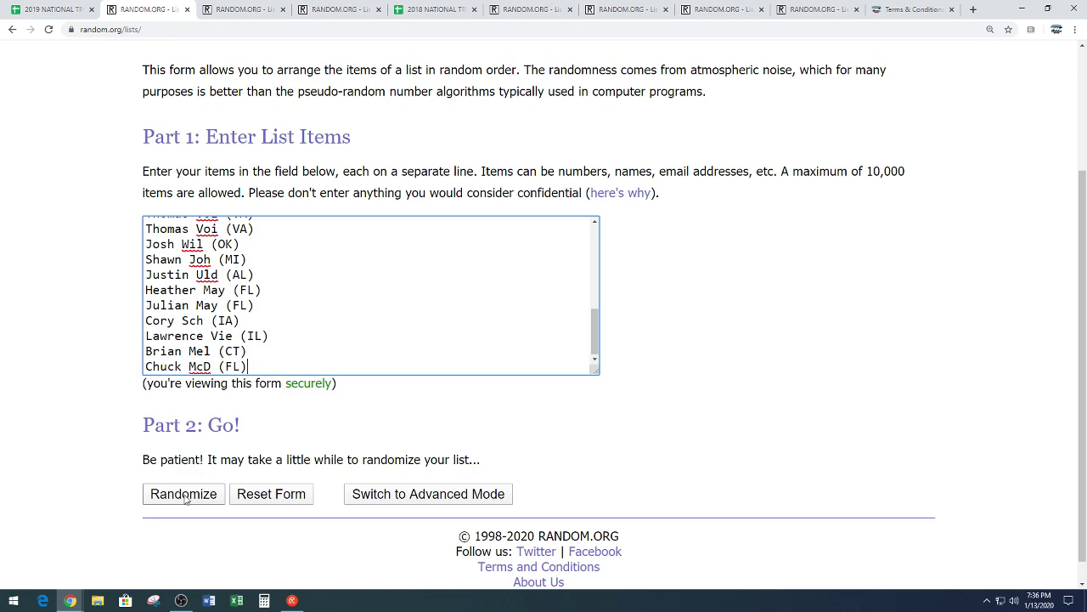
Randomize the pasted list of spot names five times in total.
click(183, 495)
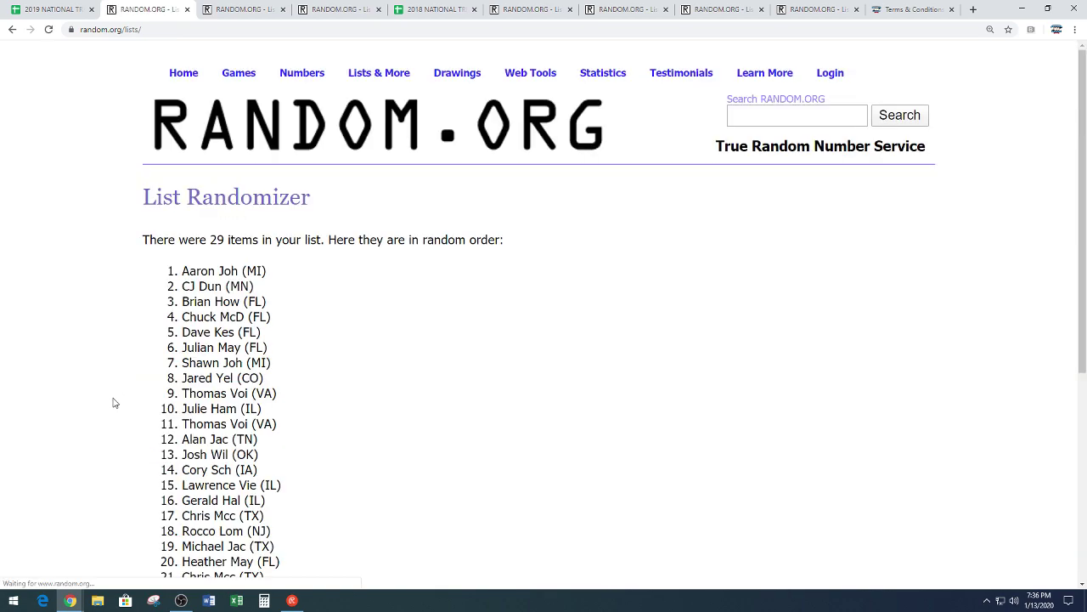
scroll(153, 425, down, 4)
click(170, 465)
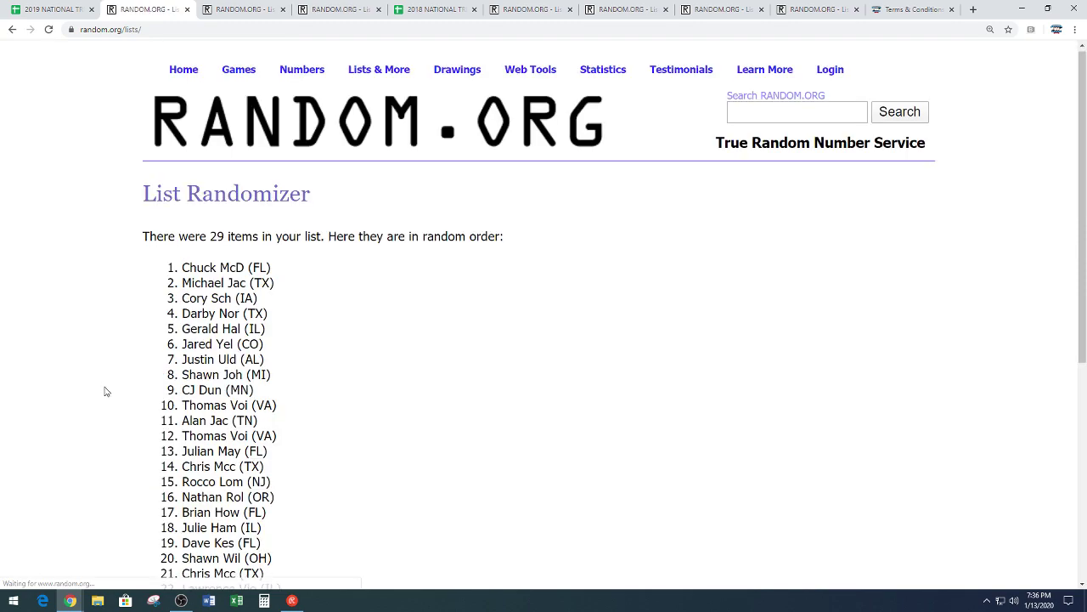
scroll(102, 388, down, 4)
click(158, 472)
scroll(136, 416, down, 4)
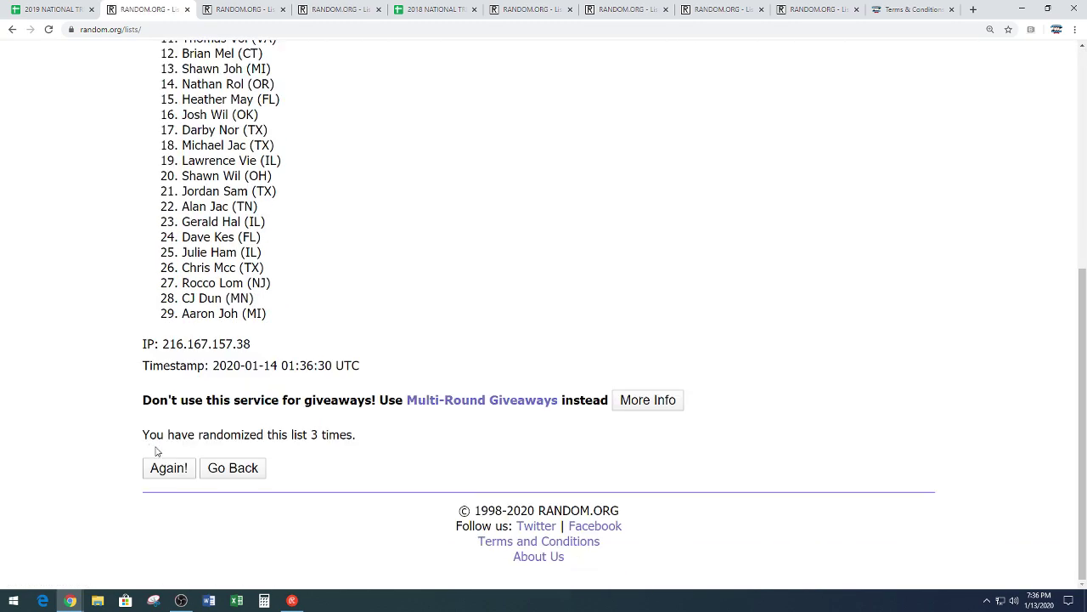
click(171, 474)
scroll(116, 387, down, 4)
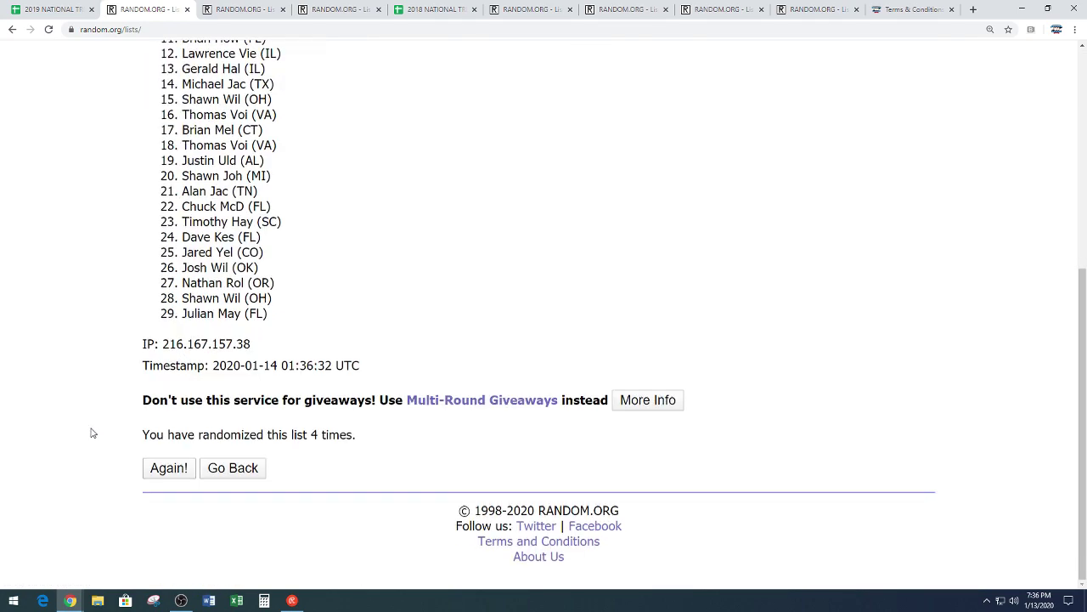
click(169, 471)
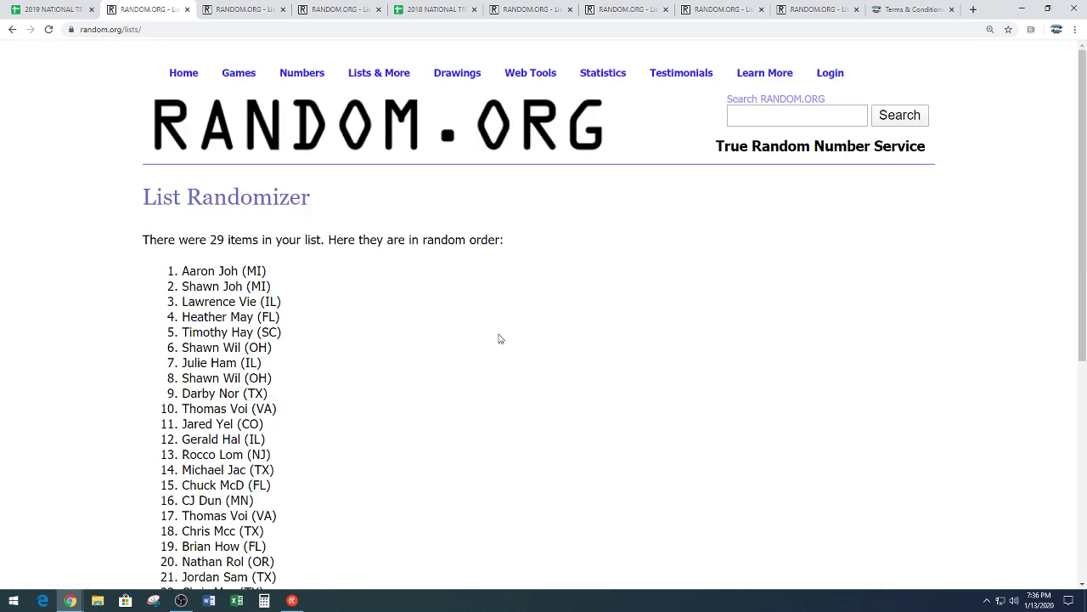
Check how many times the list was randomized and which name ranks first.
scroll(500, 338, down, 5)
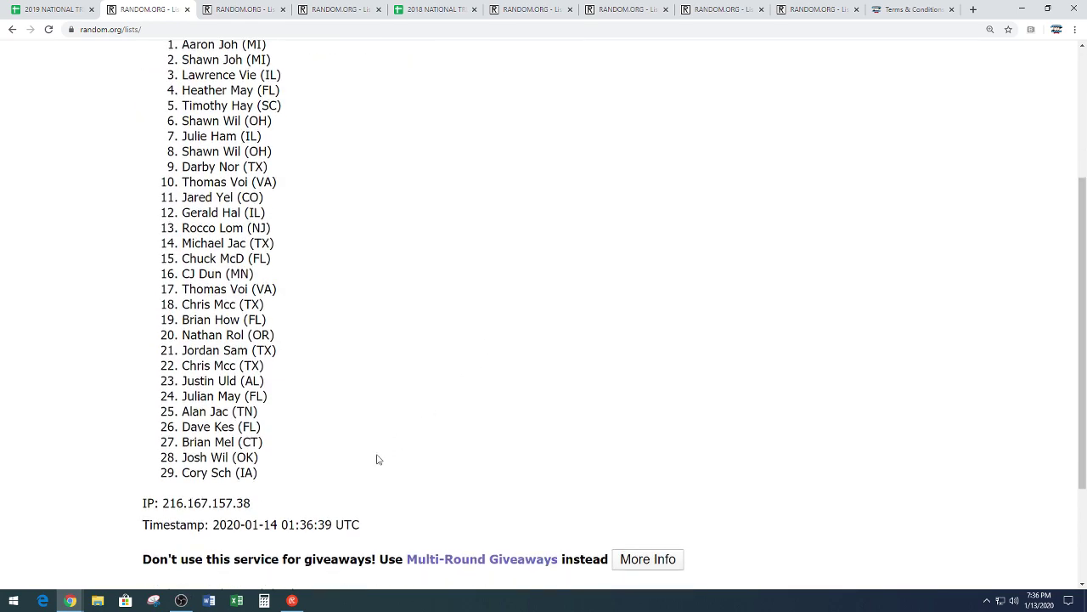
drag(307, 433, 381, 422)
click(395, 341)
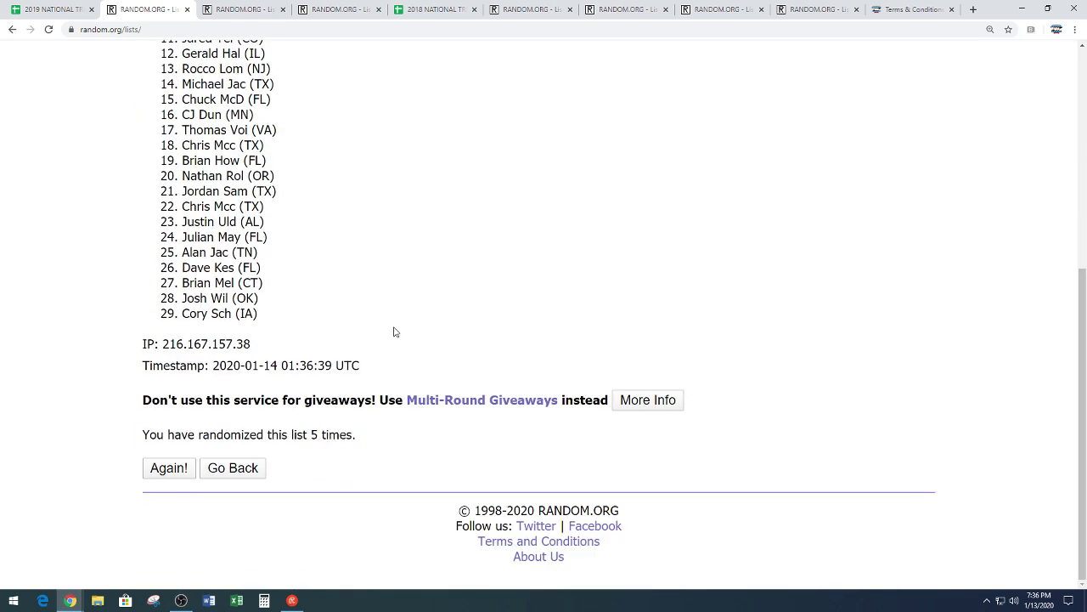
scroll(419, 307, up, 3)
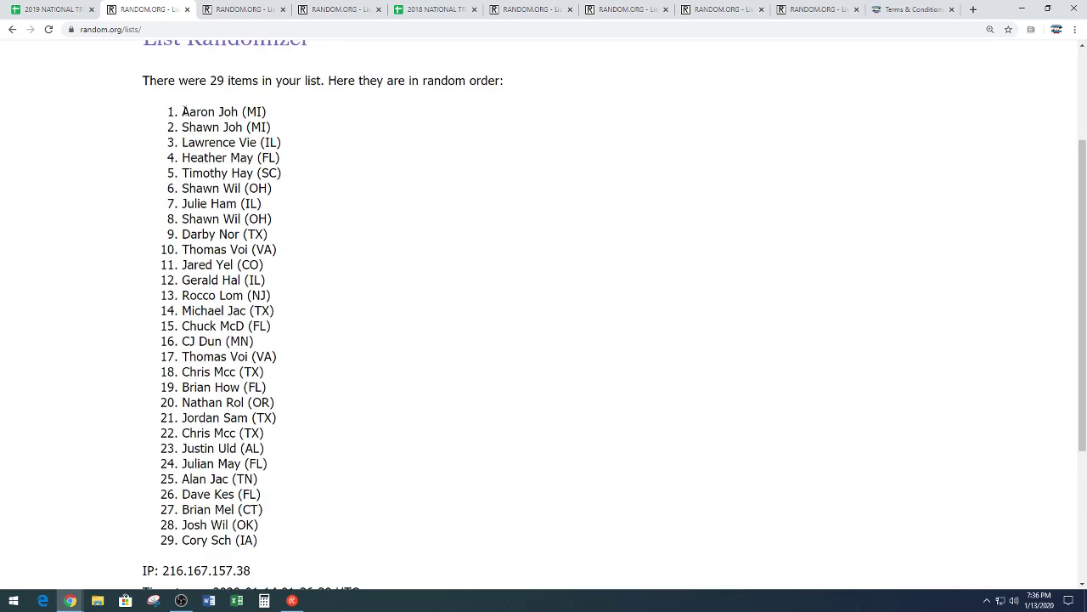
drag(183, 111, 268, 112)
click(288, 118)
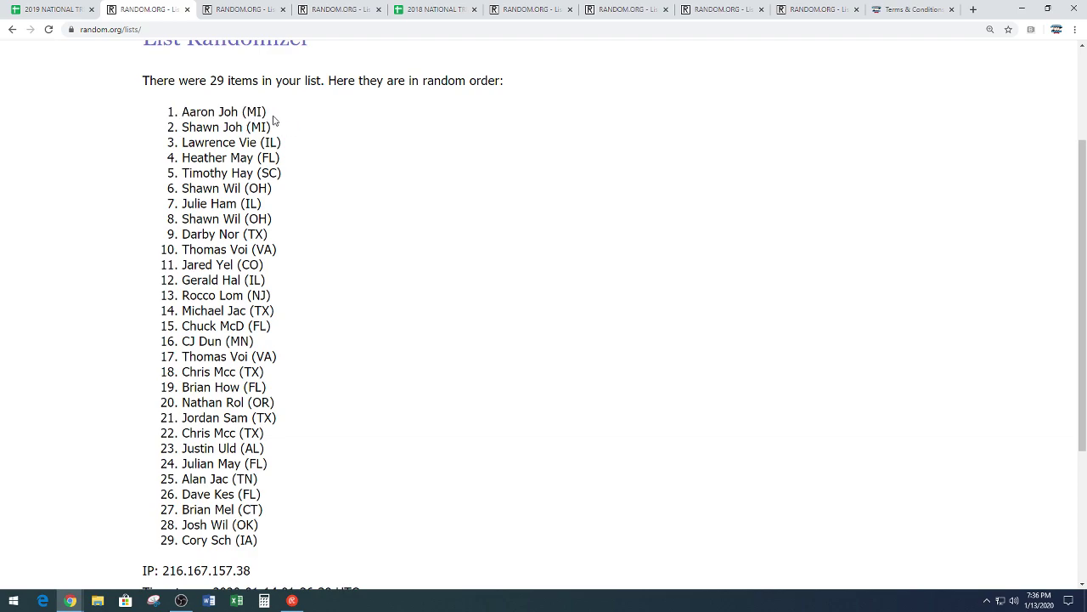
In the break spreadsheet, copy the first-ranked person's entry from the SPOTS column into A80 beside FREE SPOT.
click(61, 6)
click(209, 340)
scroll(226, 385, up, 3)
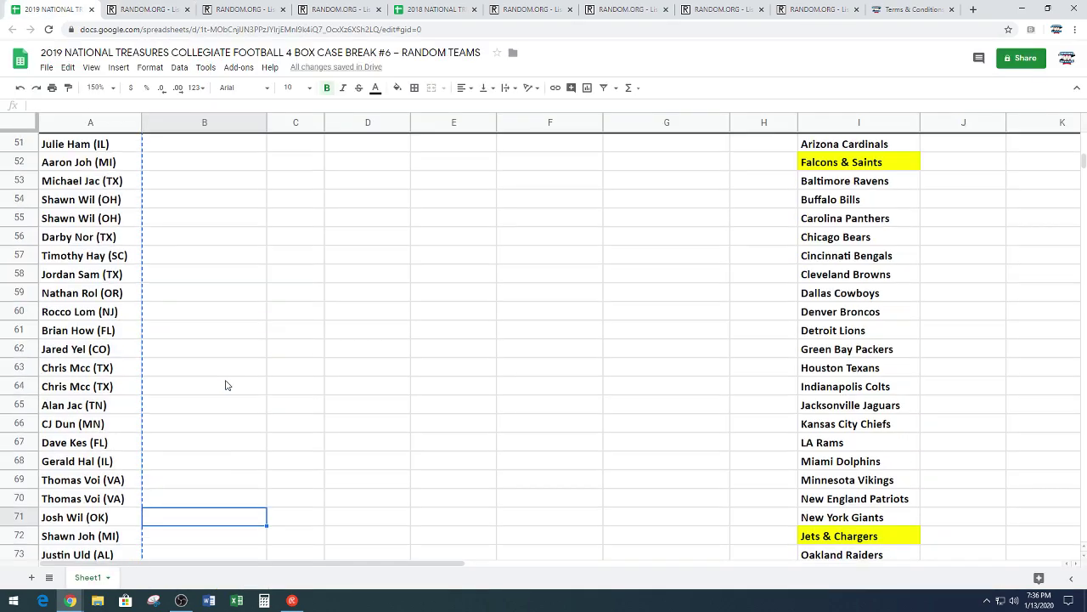
click(123, 164)
key(ctrl+c)
key(ctrl+Down)
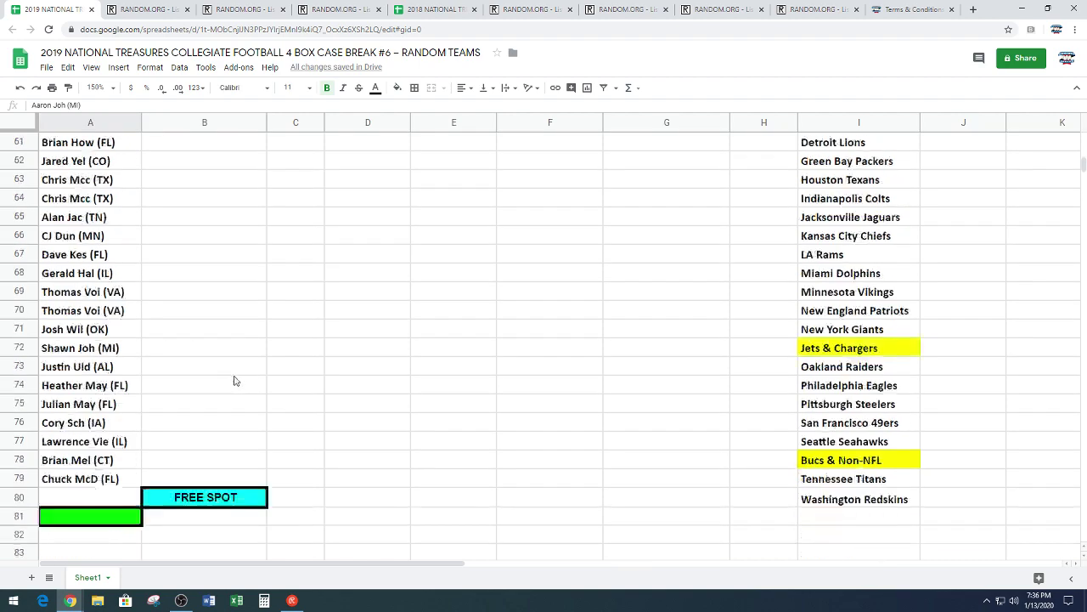
key(Down)
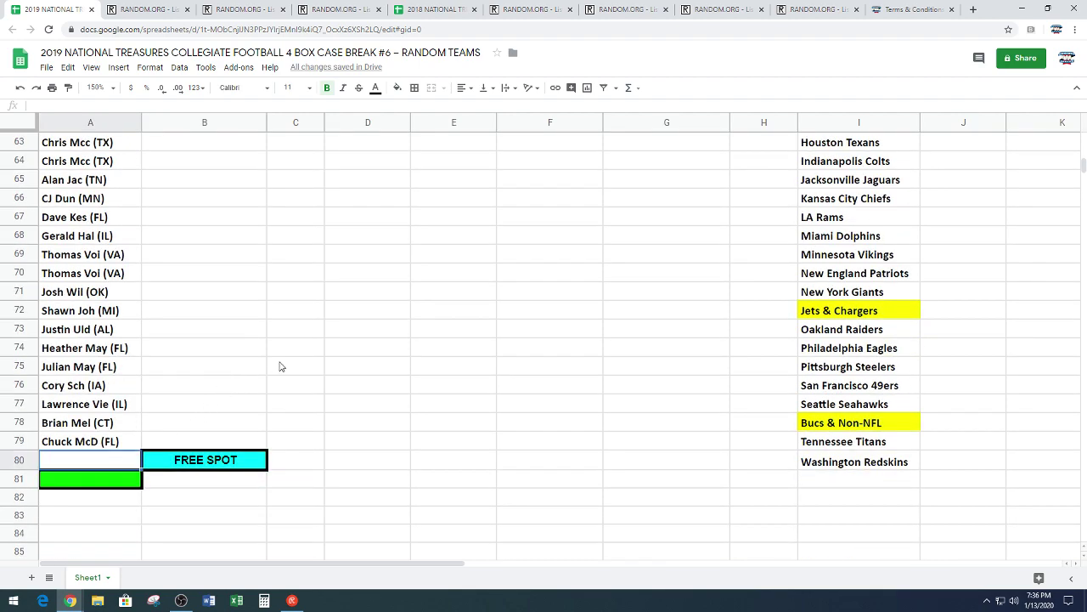
key(ctrl+v)
click(263, 312)
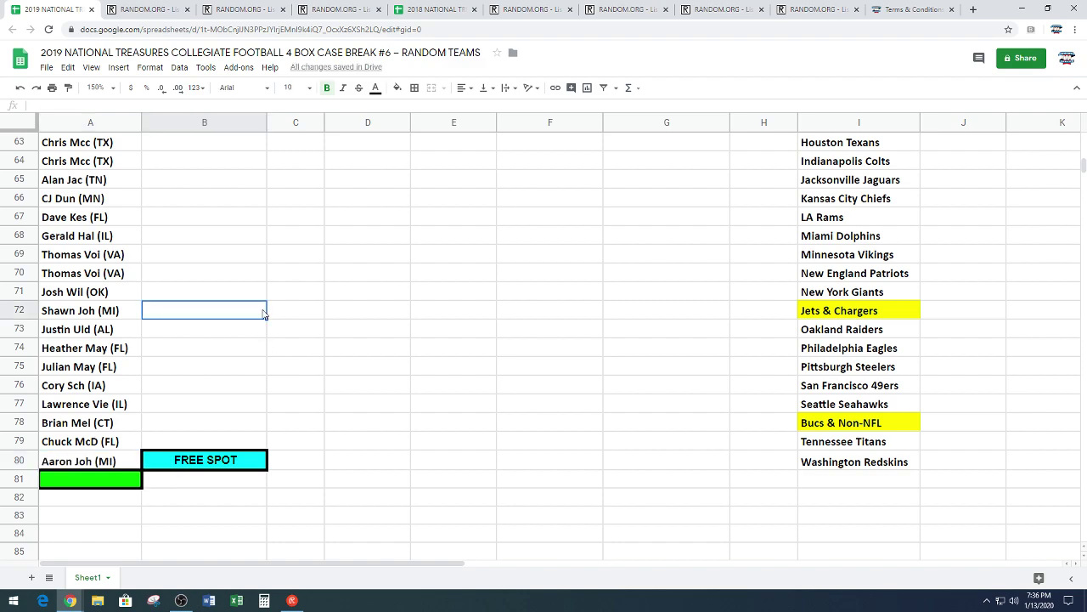
click(329, 272)
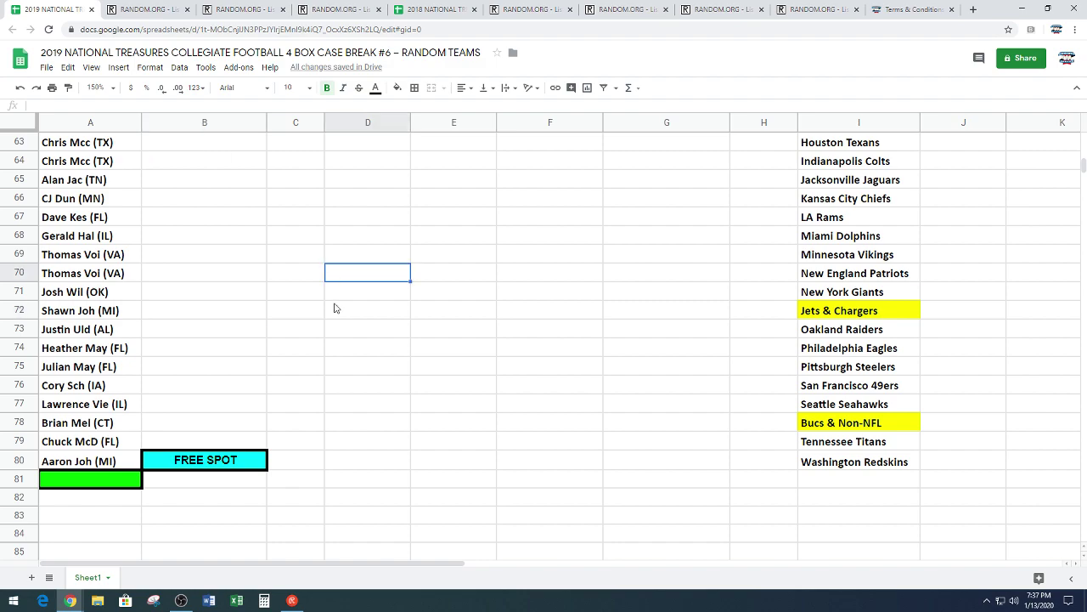
Copy all spot names in A51:A80 and paste them into the second RANDOM.ORG list randomizer.
scroll(339, 307, up, 3)
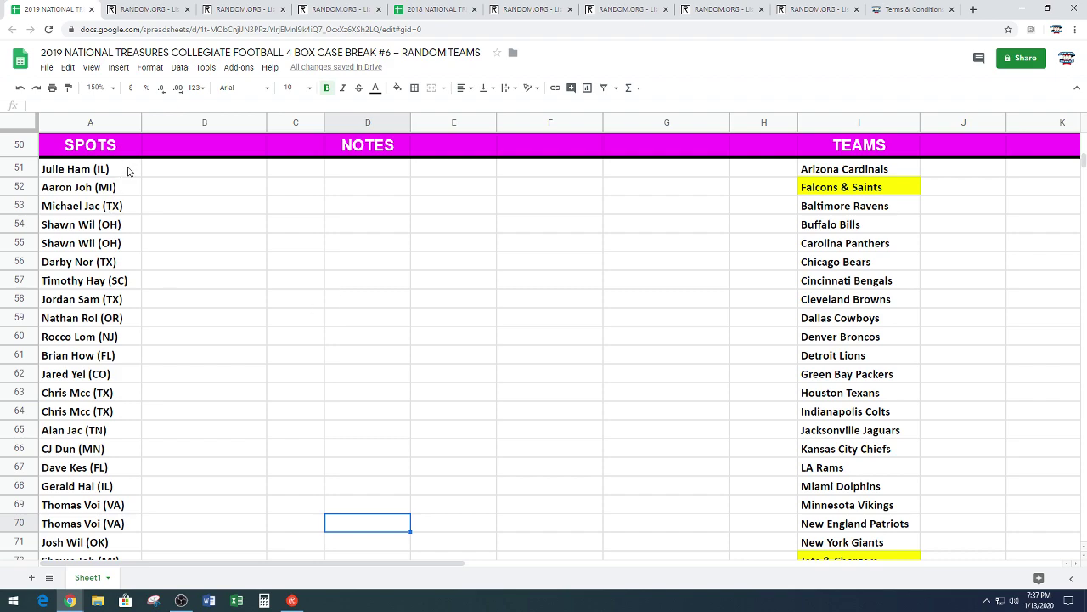
drag(129, 170, 75, 481)
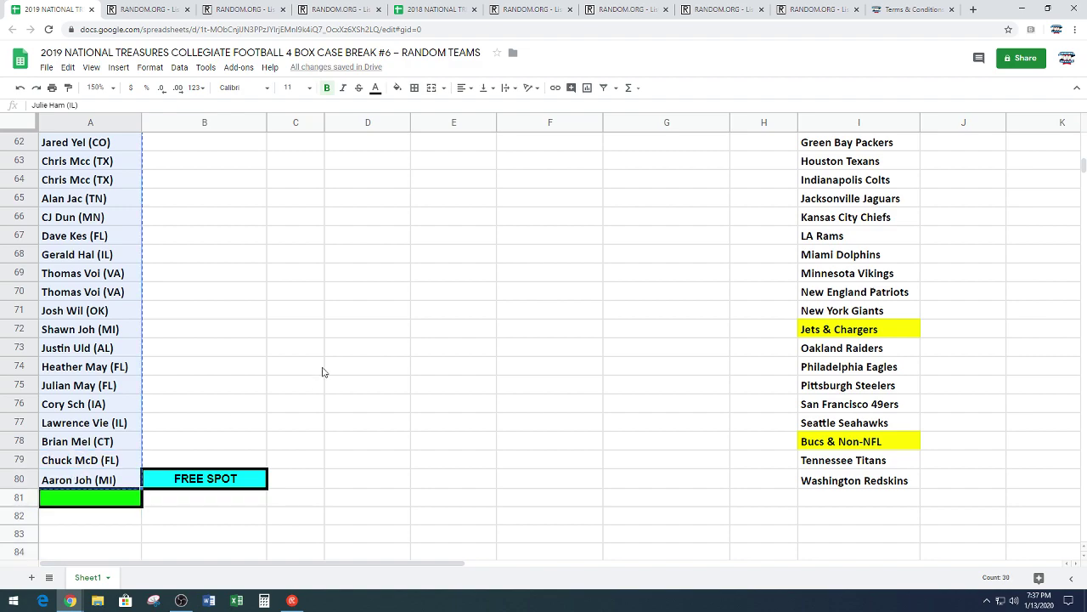
click(234, 10)
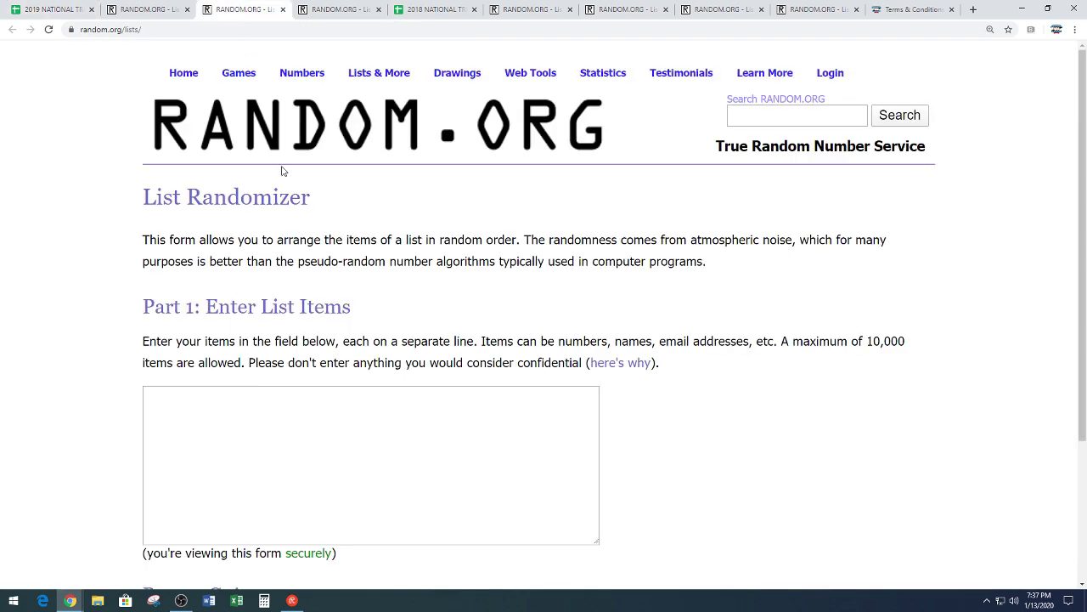
scroll(101, 243, down, 2)
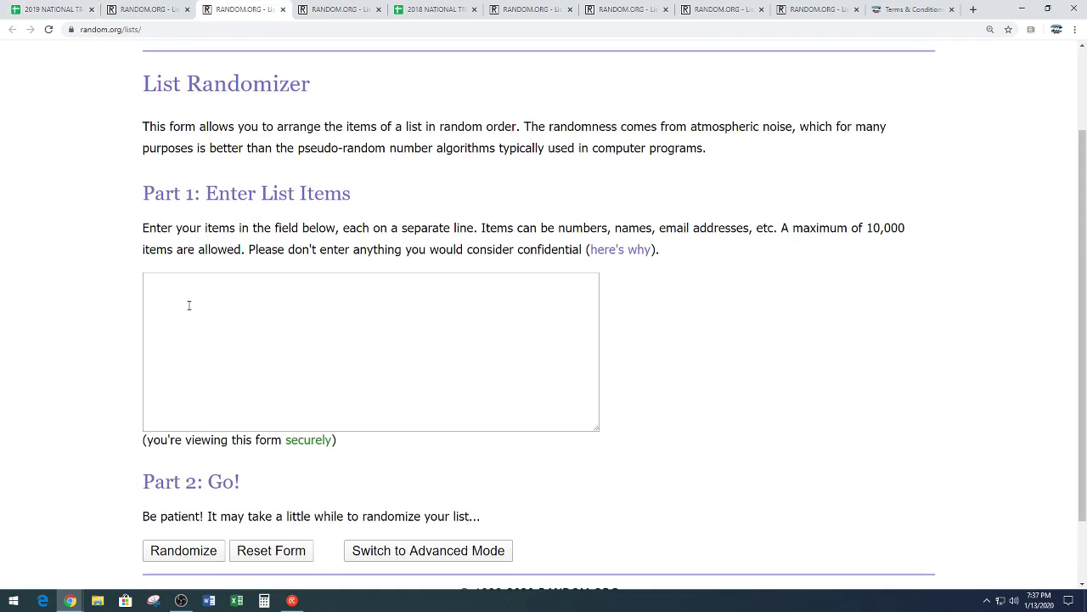
right_click(187, 303)
click(211, 393)
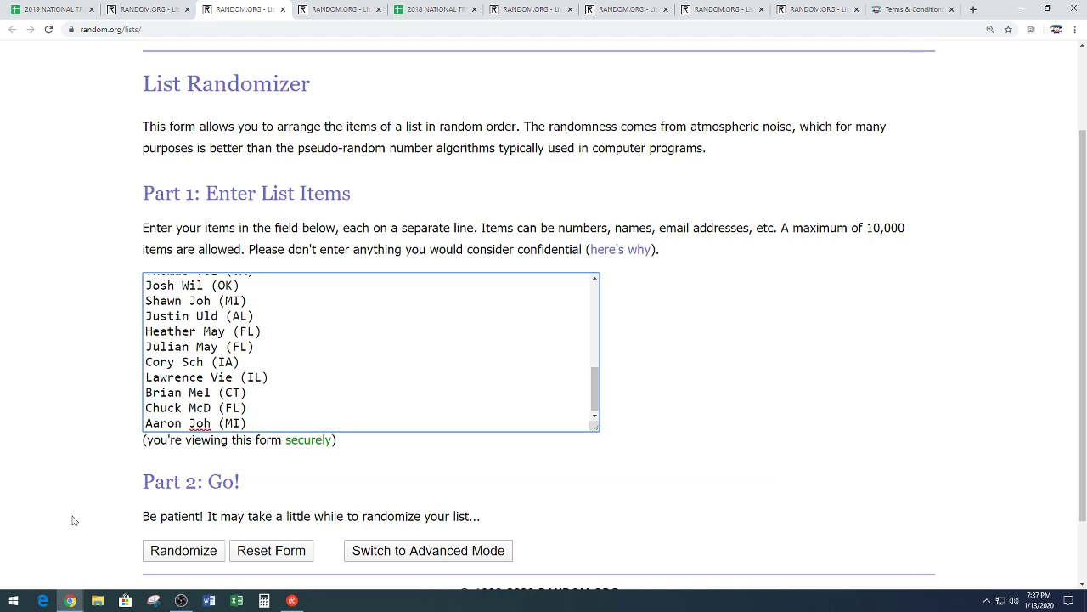
Randomize the full 30-name list five times in total.
click(181, 551)
scroll(109, 408, down, 5)
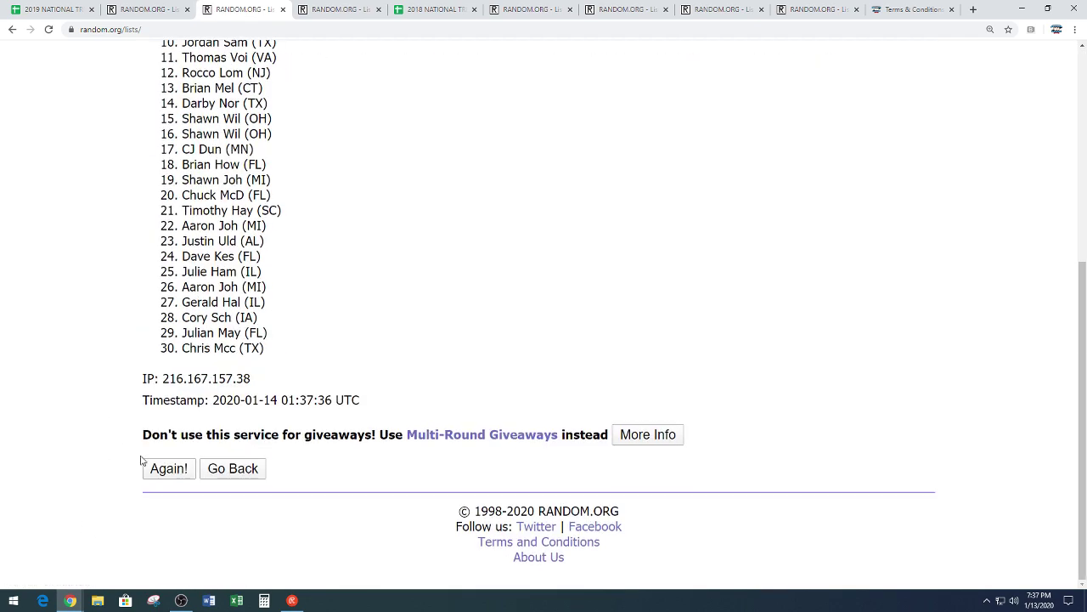
scroll(97, 388, down, 10)
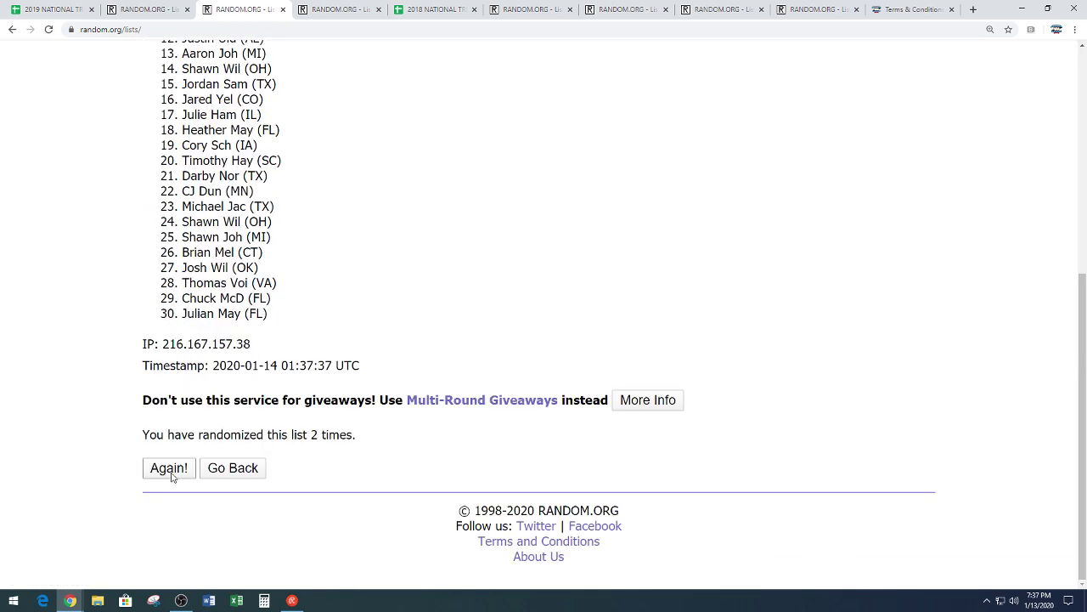
click(169, 468)
key(Return)
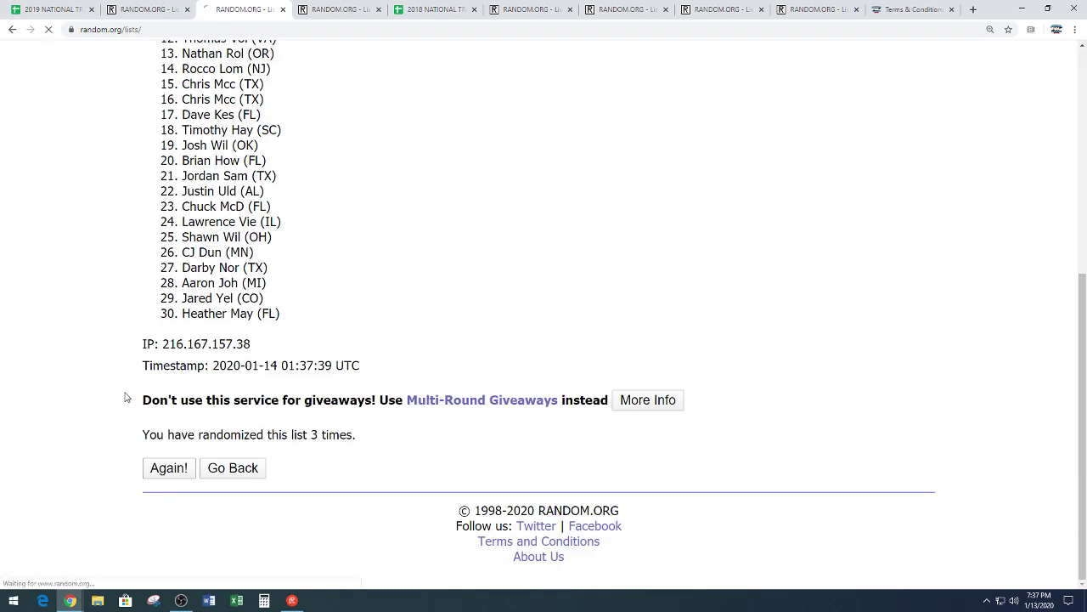
scroll(102, 408, down, 10)
click(165, 469)
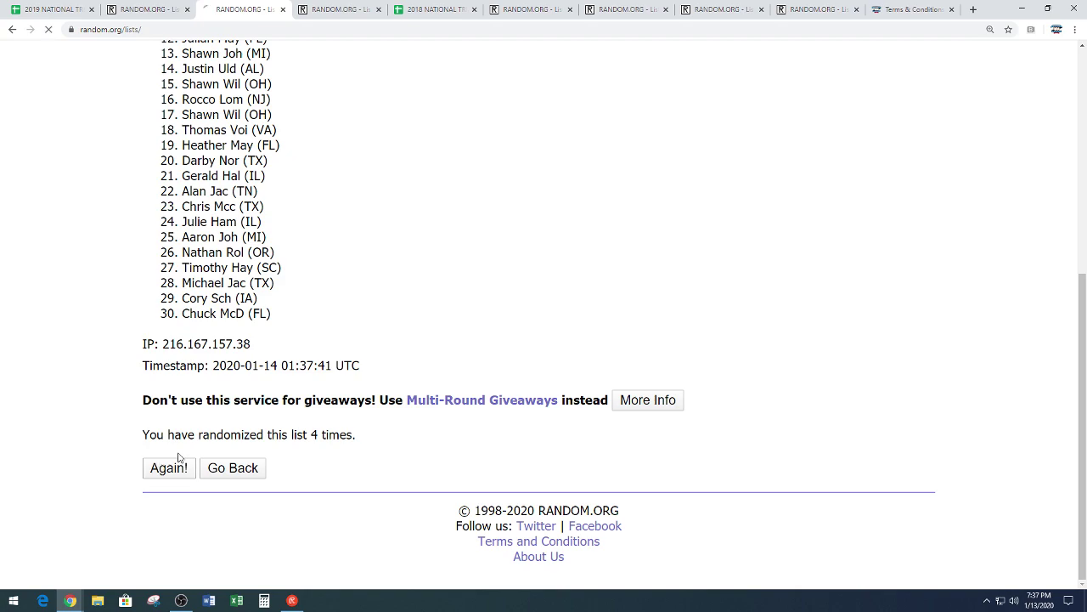
scroll(391, 286, down, 3)
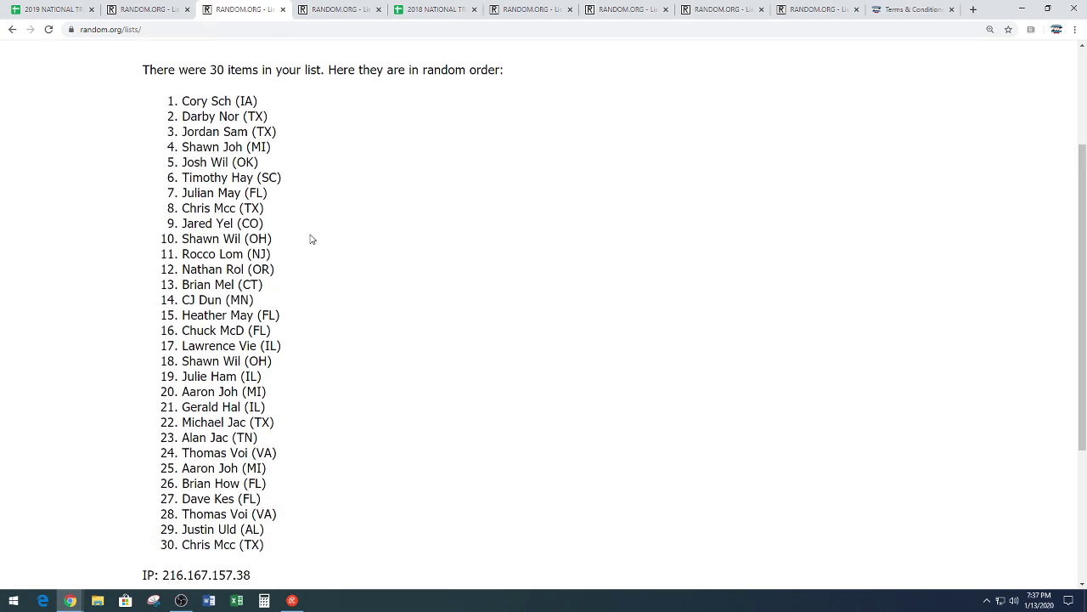
Copy the 30 randomized names and check how many times the list was randomized.
drag(195, 103, 287, 543)
right_click(220, 422)
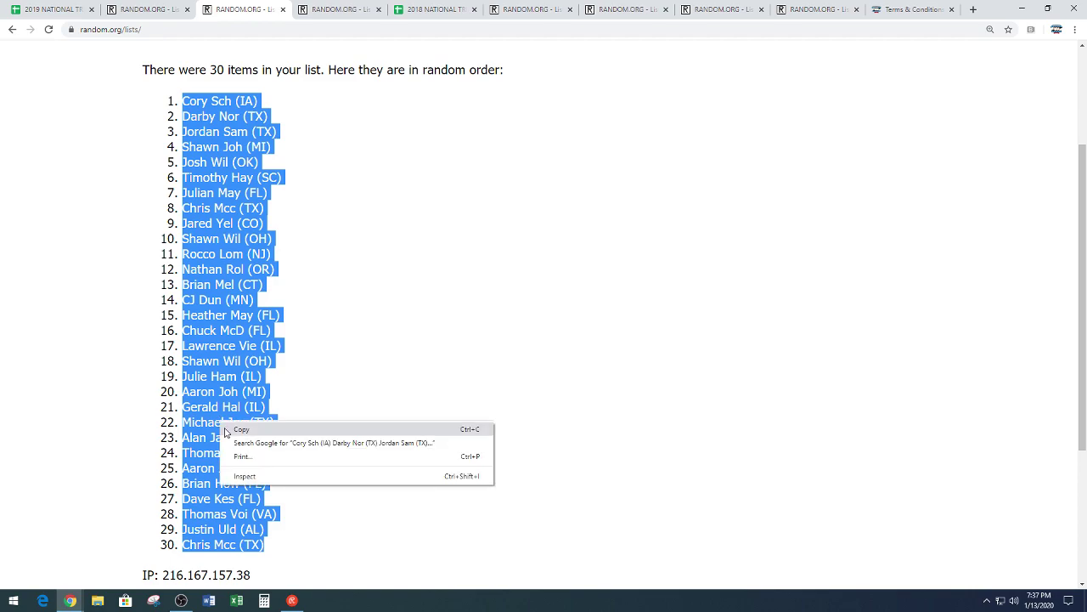
click(227, 430)
click(287, 417)
scroll(340, 395, down, 2)
scroll(340, 391, down, 1)
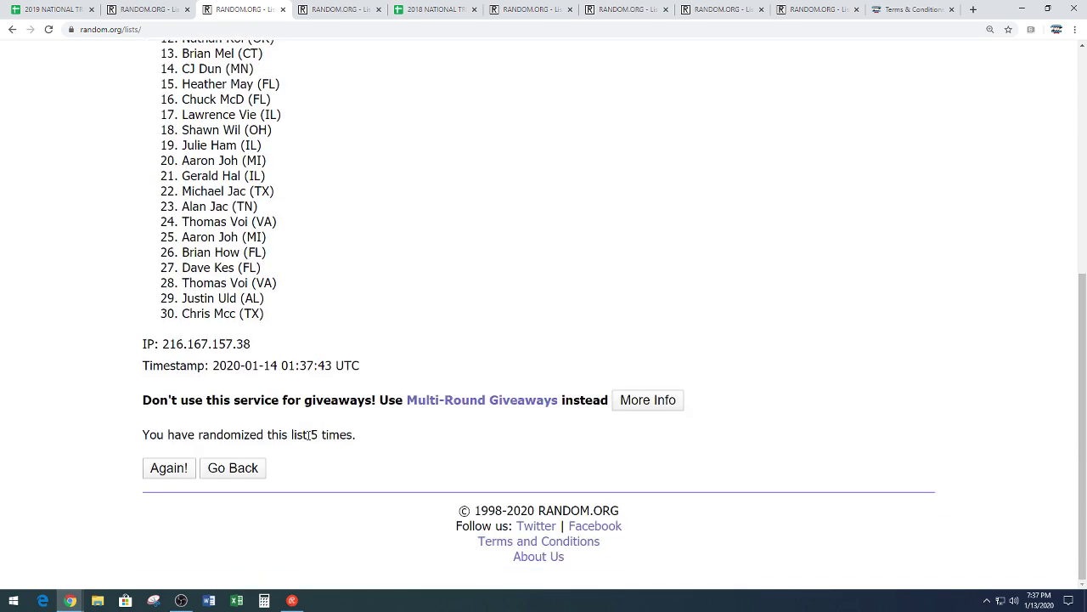
drag(307, 435, 396, 433)
click(398, 405)
scroll(386, 323, up, 3)
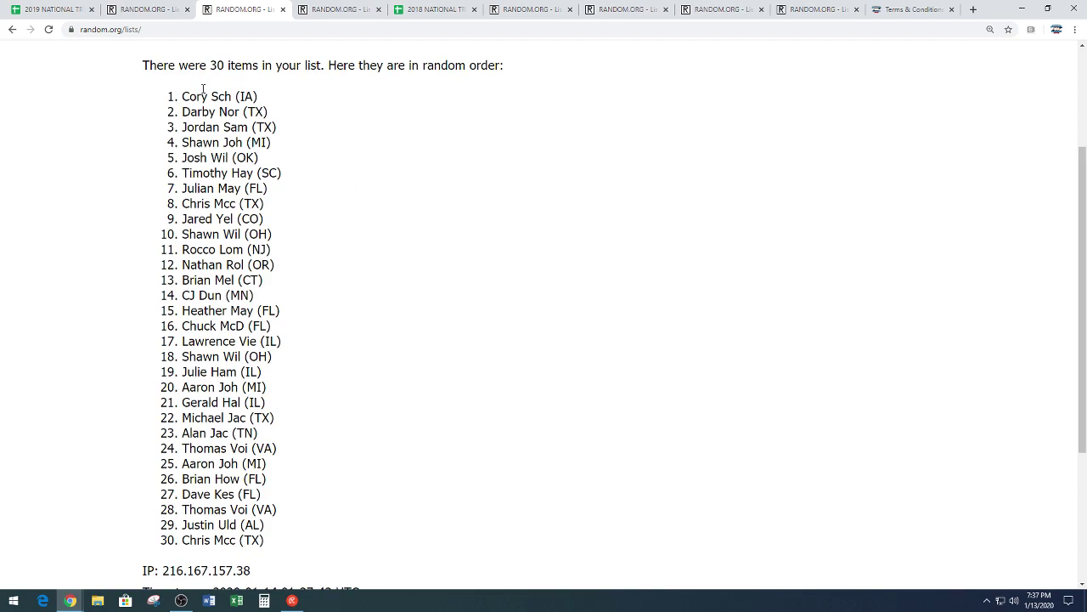
Paste the randomized names into column A of the break spreadsheet, starting at A1.
click(52, 12)
scroll(202, 391, up, 15)
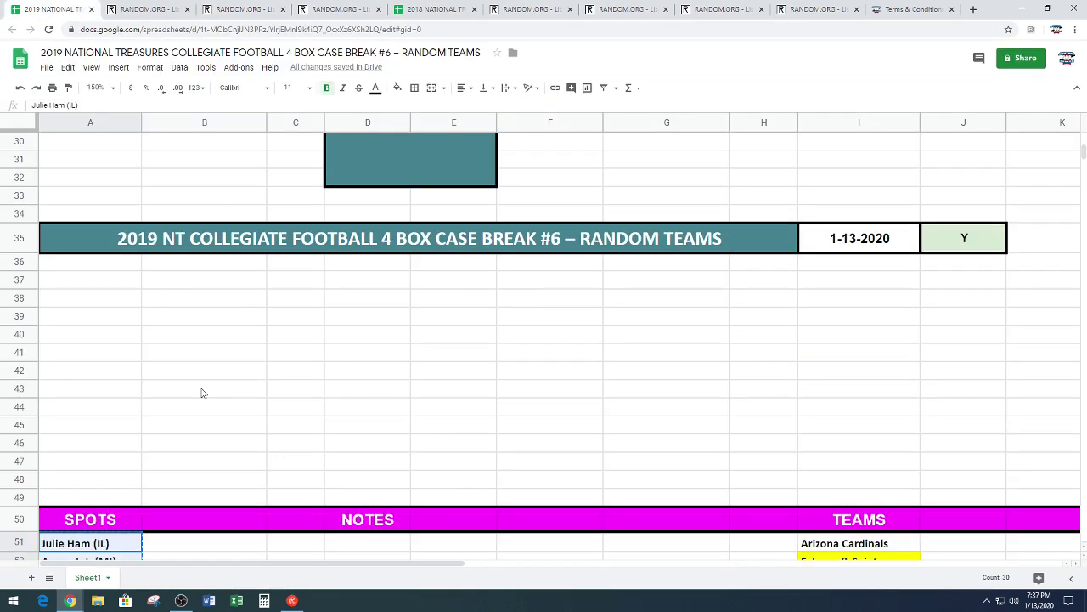
click(127, 145)
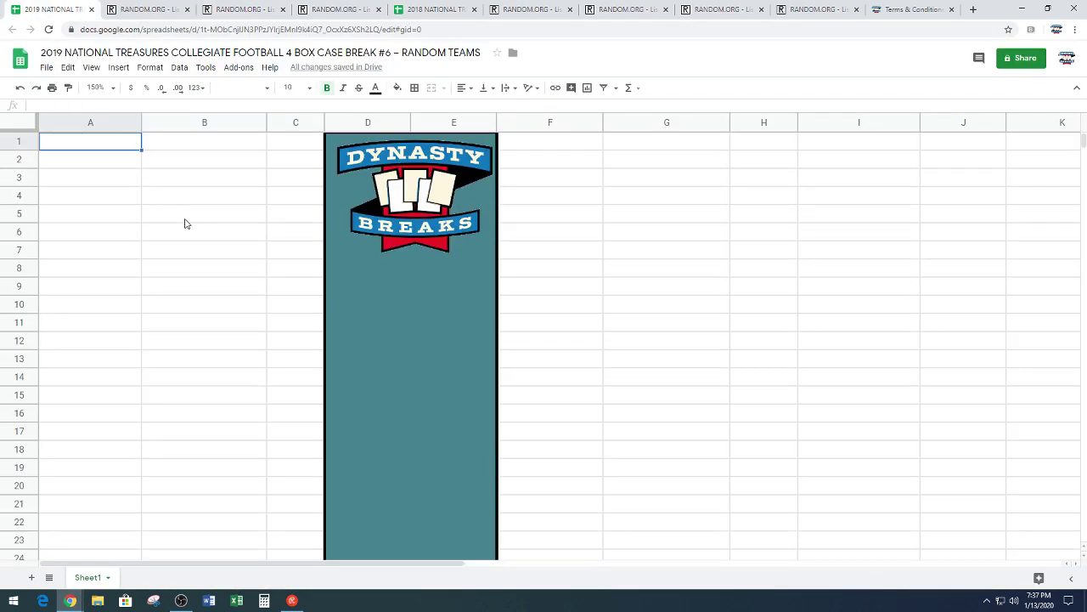
key(ctrl+v)
click(204, 258)
scroll(204, 259, down, 5)
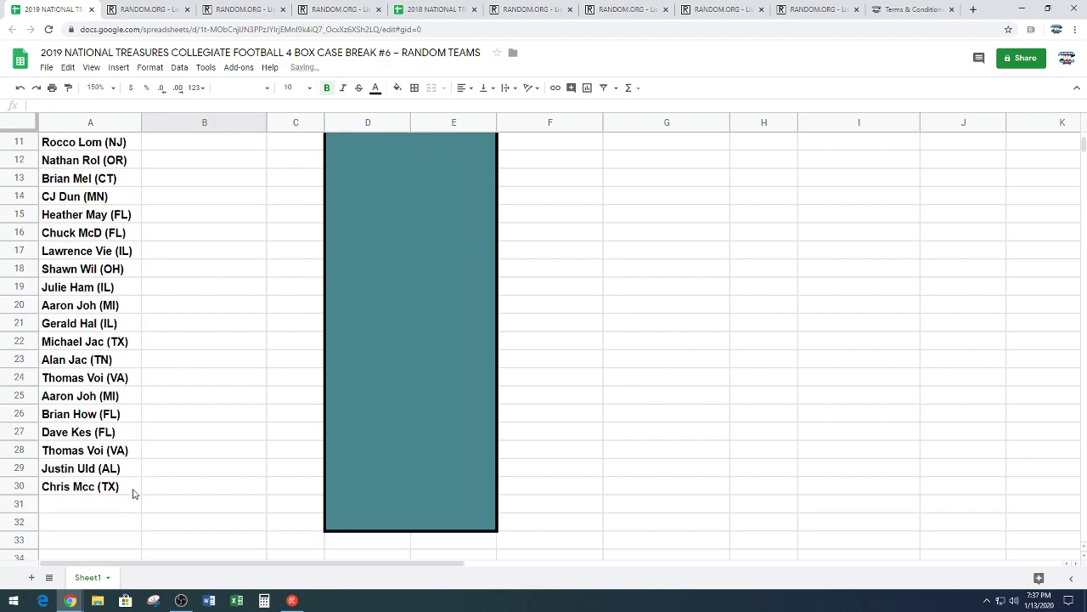
Move the names in A16:A30 to column F, starting at F1.
drag(124, 490, 96, 236)
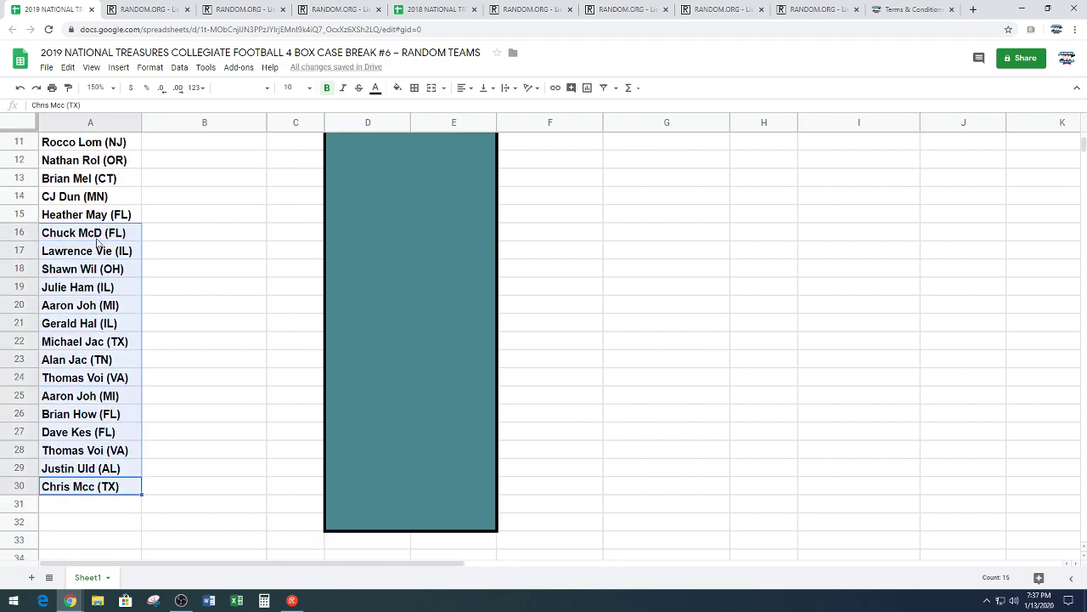
scroll(558, 257, up, 5)
key(ctrl+c)
click(586, 143)
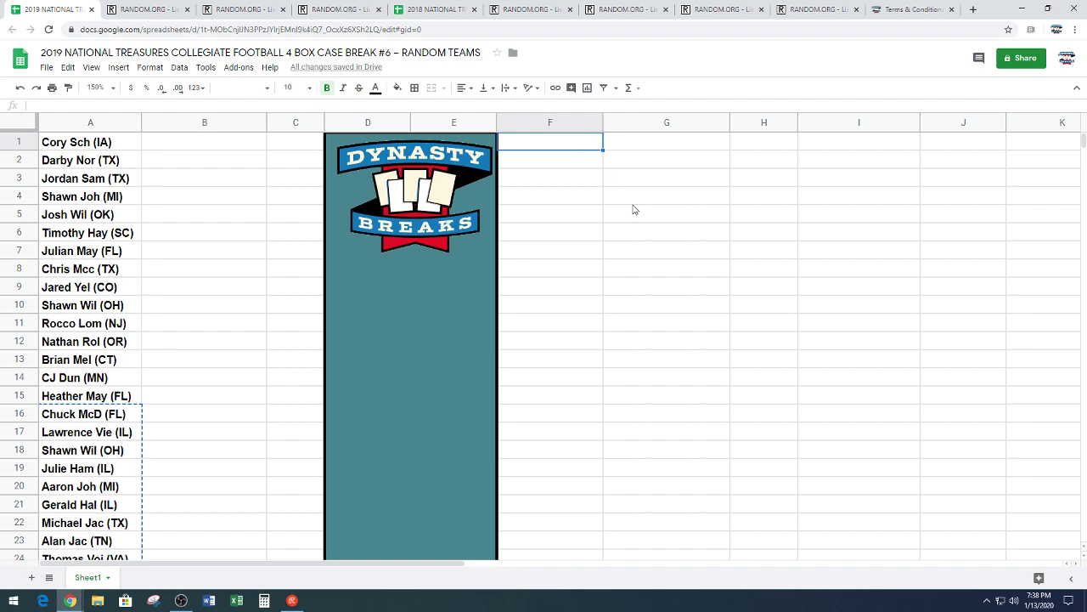
key(ctrl+v)
click(710, 274)
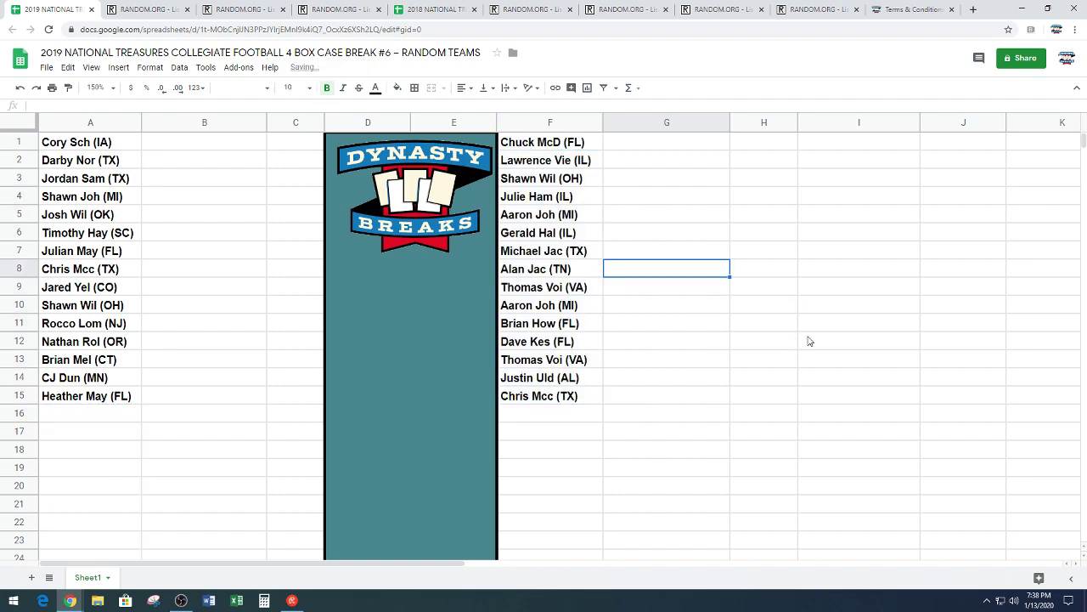
Copy the 30 team entries in I51:I80 of the TEAMS column and paste them into the empty List Randomizer form.
scroll(810, 341, down, 10)
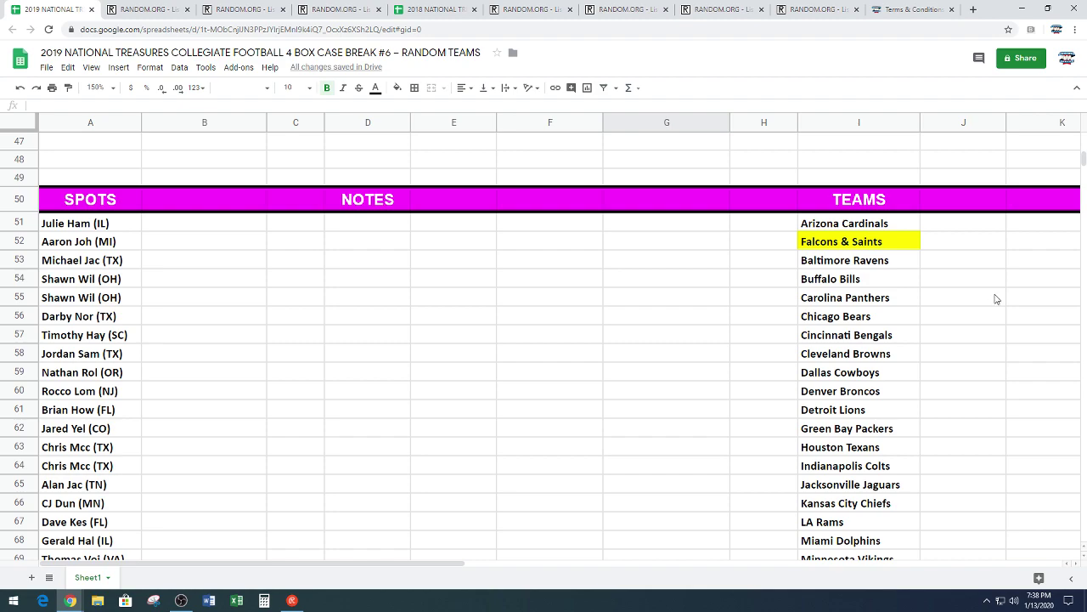
drag(898, 225, 868, 501)
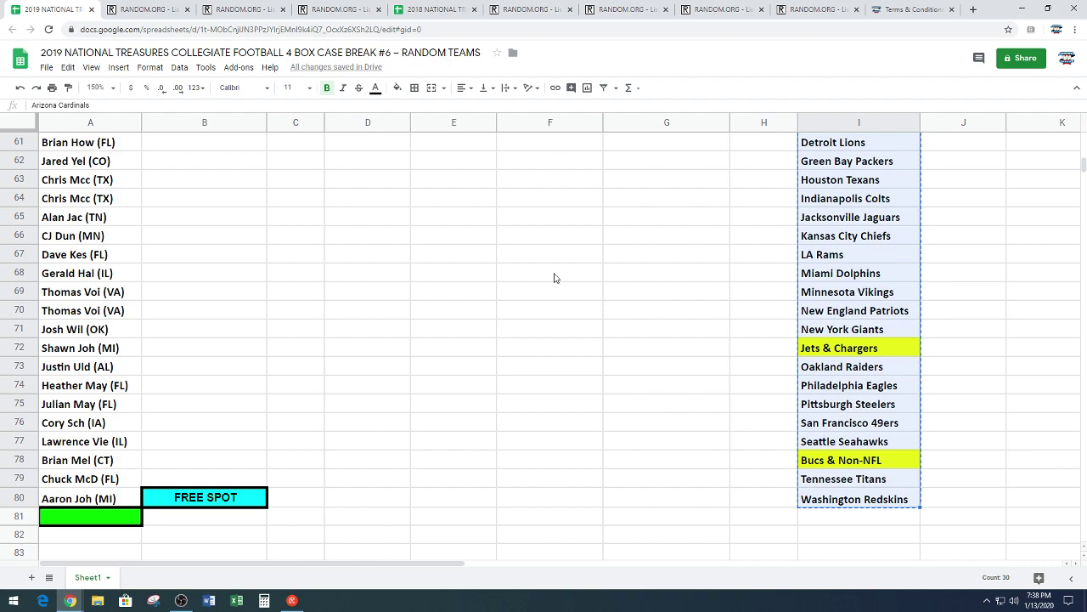
click(340, 10)
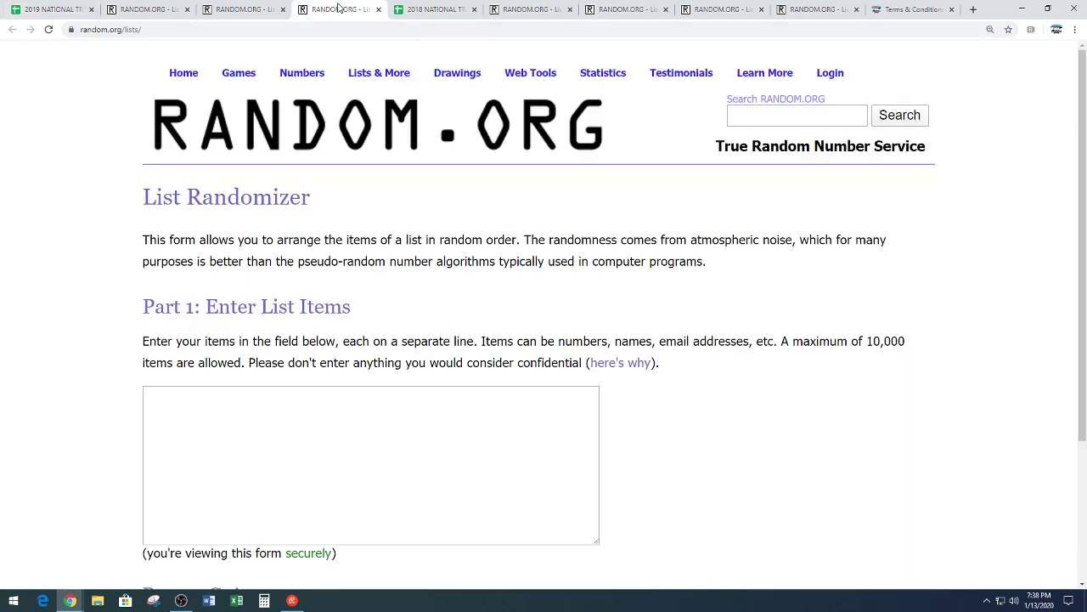
scroll(170, 293, down, 3)
right_click(230, 279)
click(253, 361)
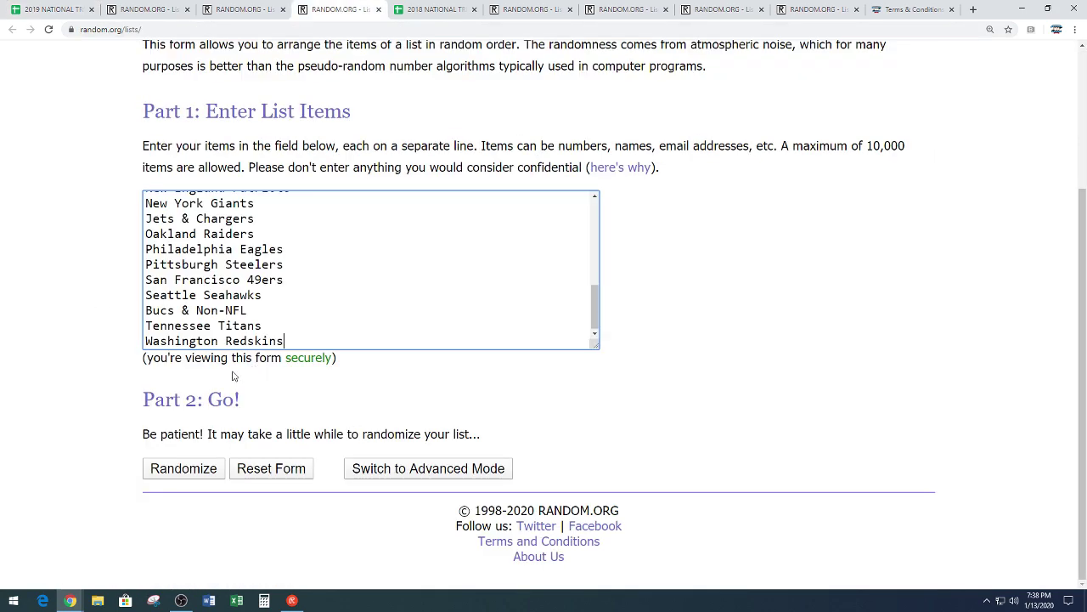
Randomize the 30-team list five times in total.
click(170, 469)
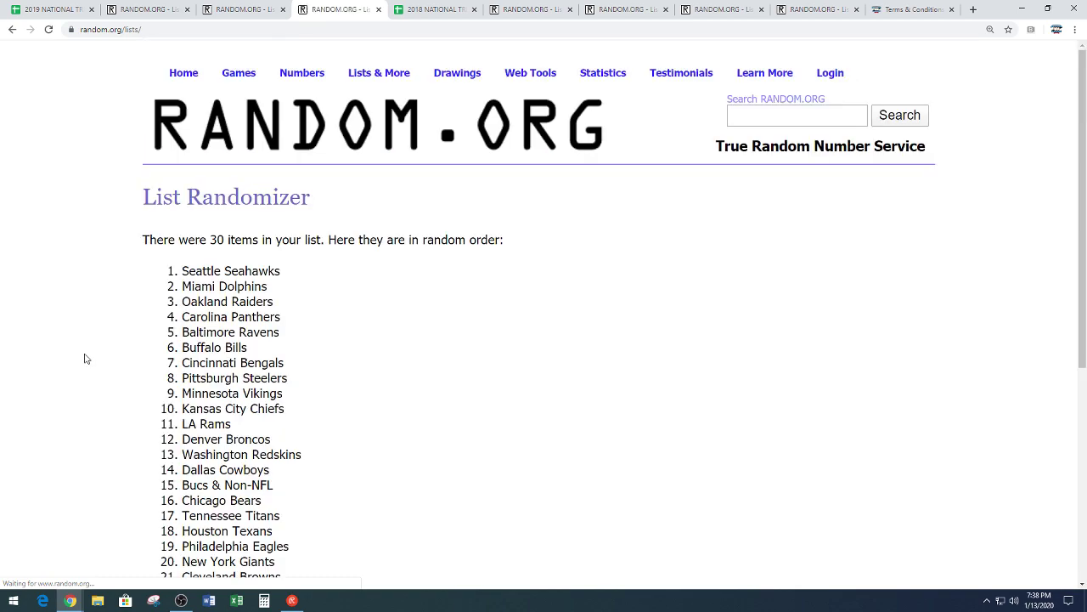
scroll(82, 361, down, 3)
click(174, 466)
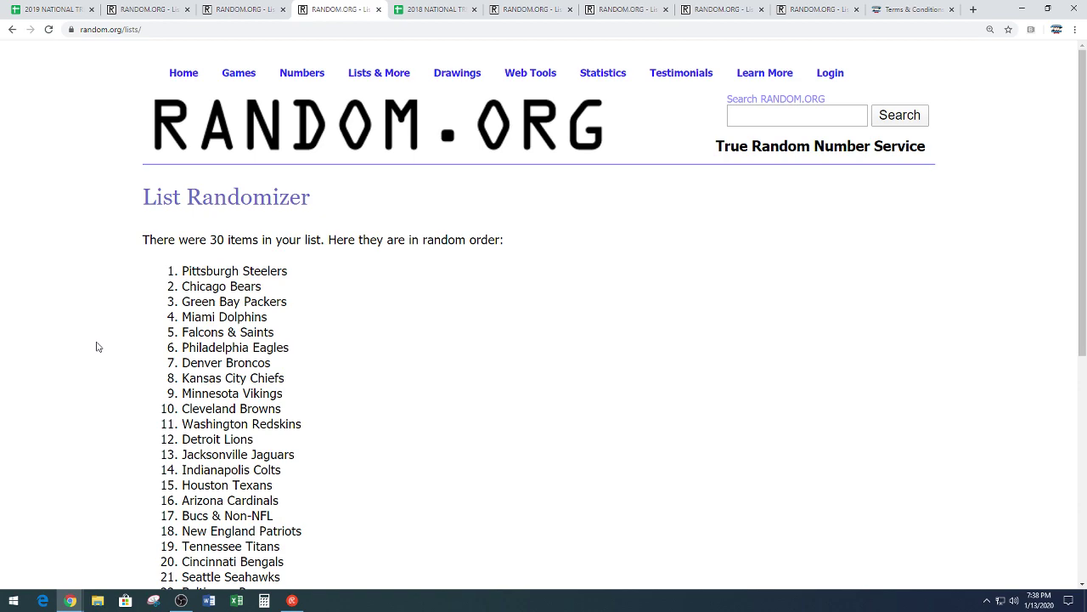
scroll(93, 356, down, 5)
click(157, 472)
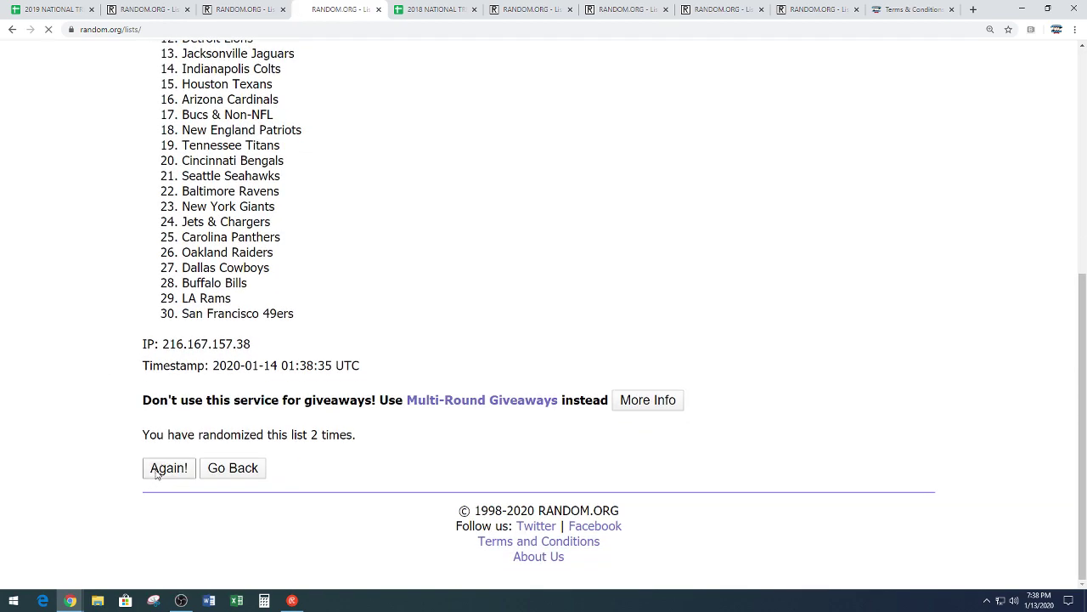
scroll(82, 318, down, 5)
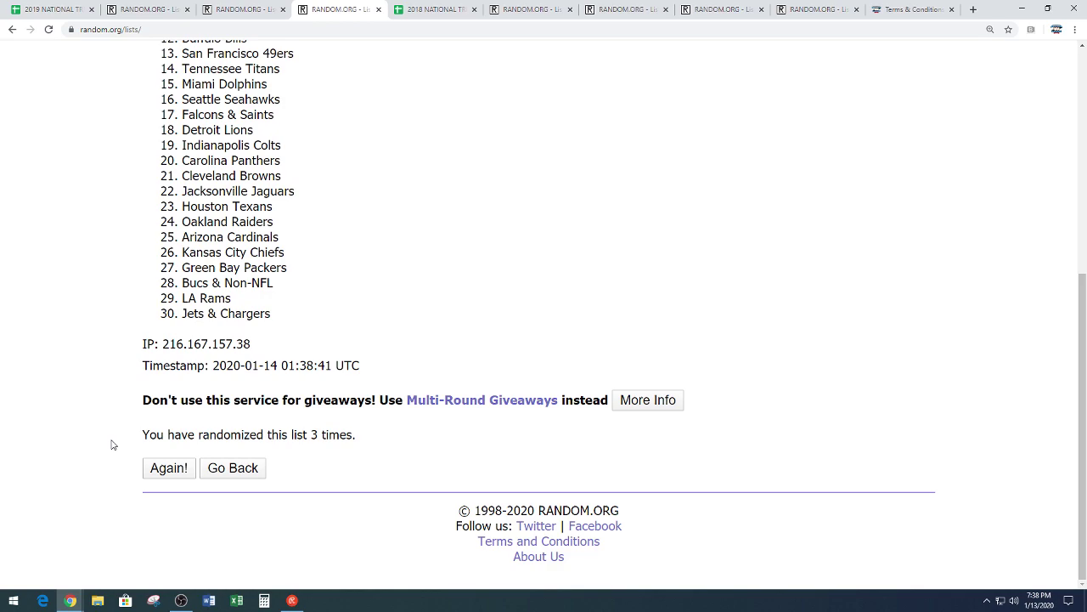
click(158, 470)
scroll(85, 298, down, 5)
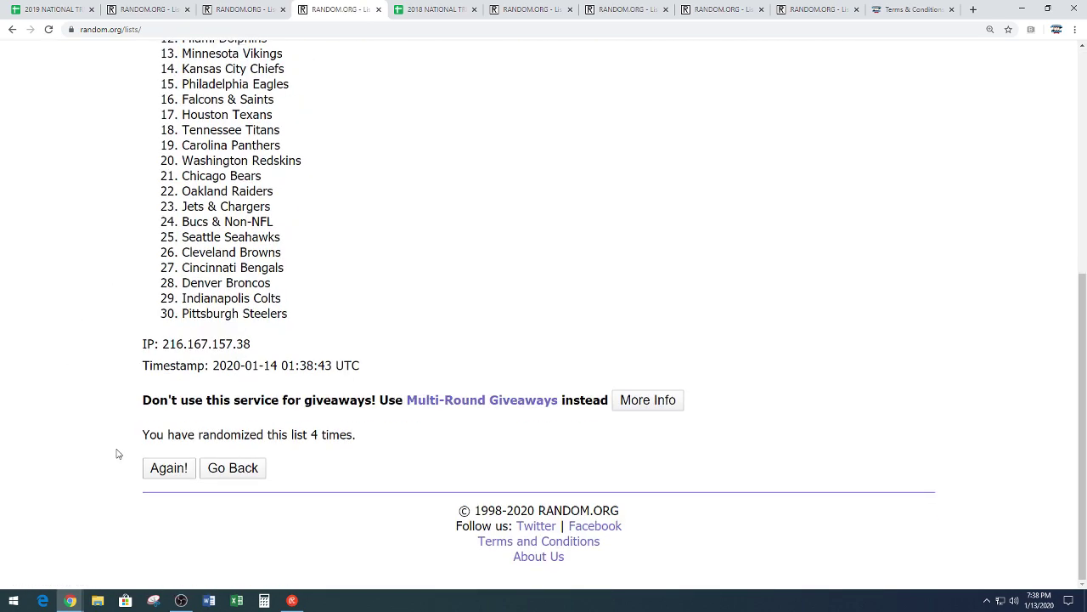
click(163, 468)
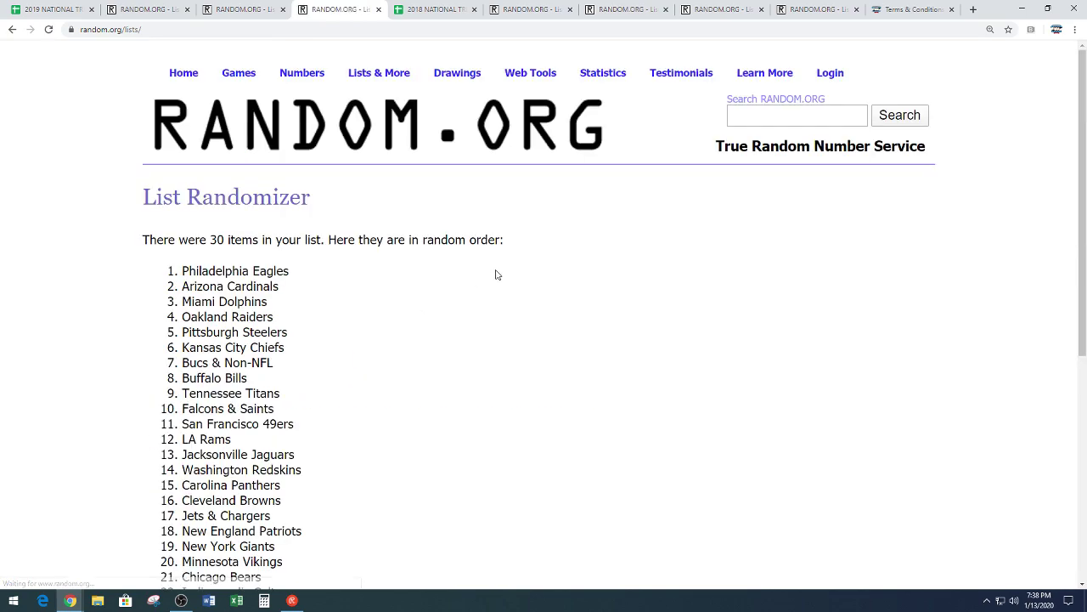
Copy the 30 randomized teams and check how many times the list was randomized.
scroll(490, 277, down, 3)
scroll(485, 253, up, 1)
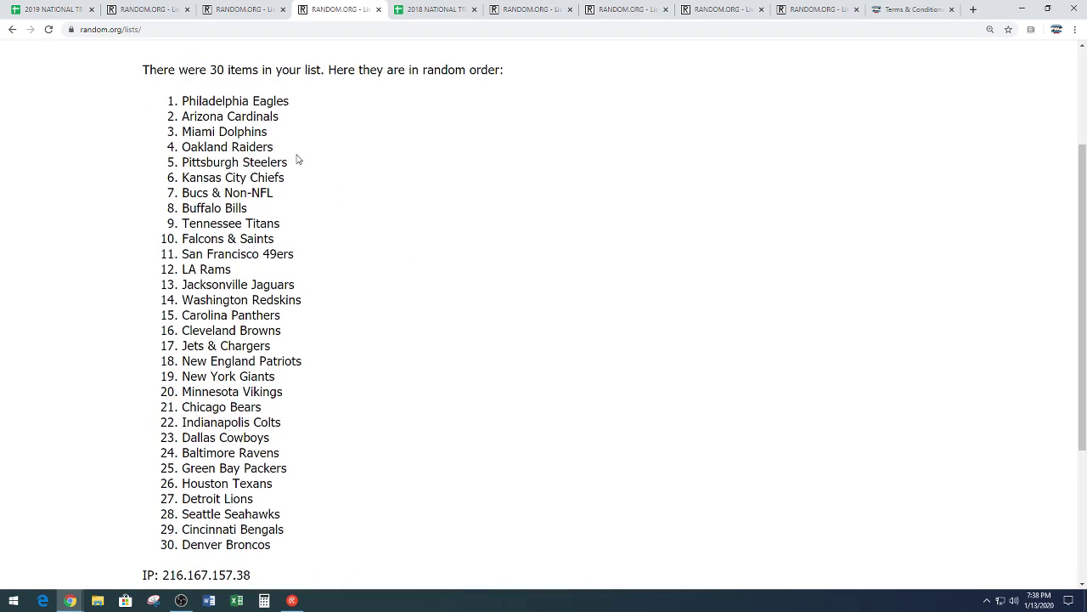
drag(196, 102, 221, 166)
drag(184, 100, 301, 549)
right_click(199, 501)
click(210, 513)
click(344, 467)
scroll(411, 406, down, 3)
drag(312, 435, 405, 415)
click(439, 307)
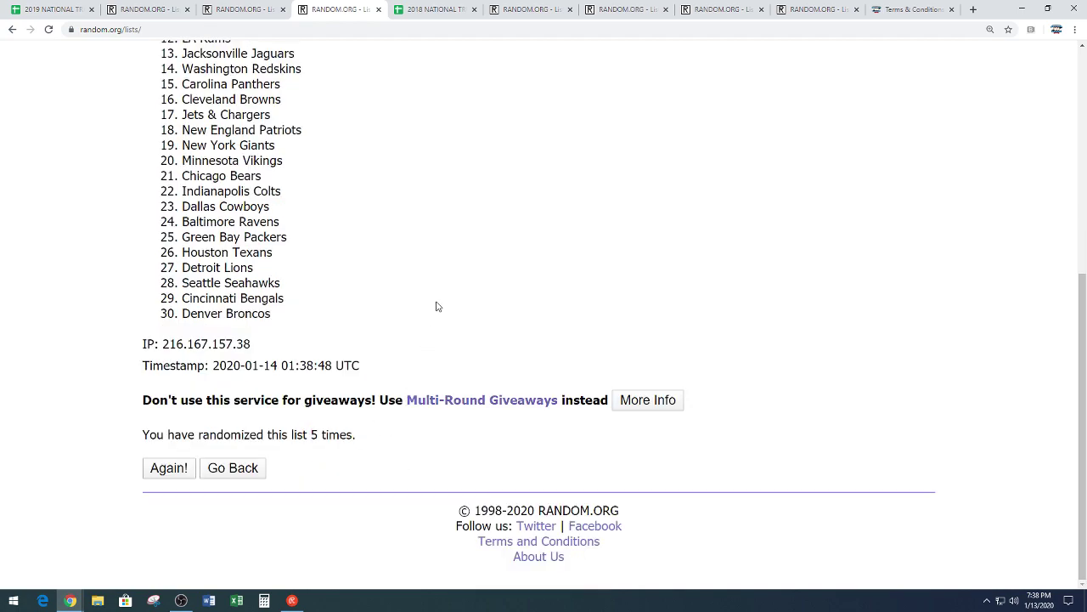
Paste the randomized teams into column B of the break spreadsheet, starting at B1.
scroll(445, 309, up, 3)
click(47, 9)
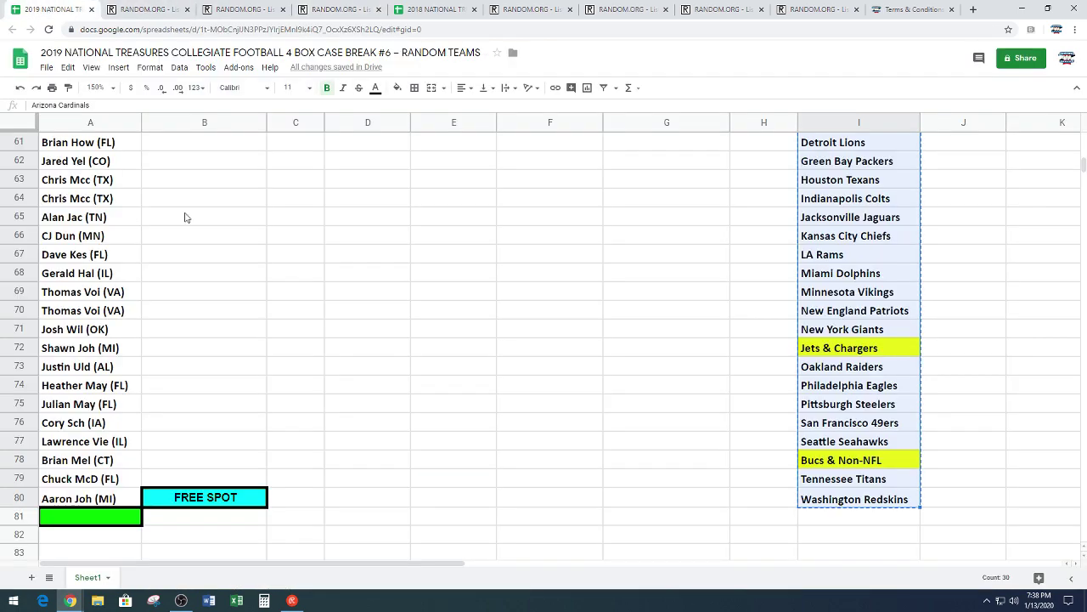
scroll(287, 358, up, 15)
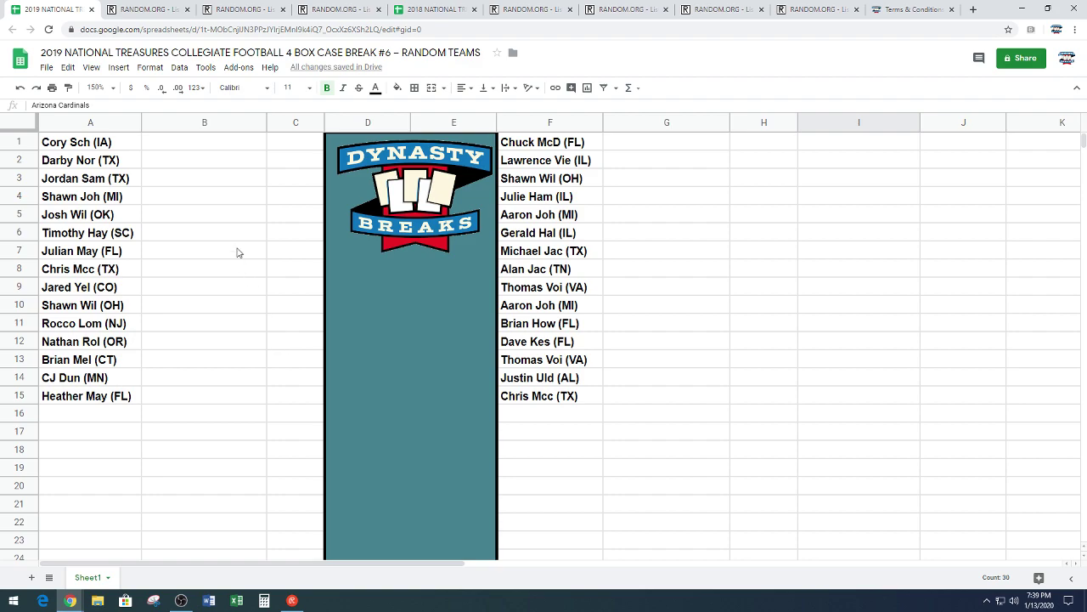
click(231, 146)
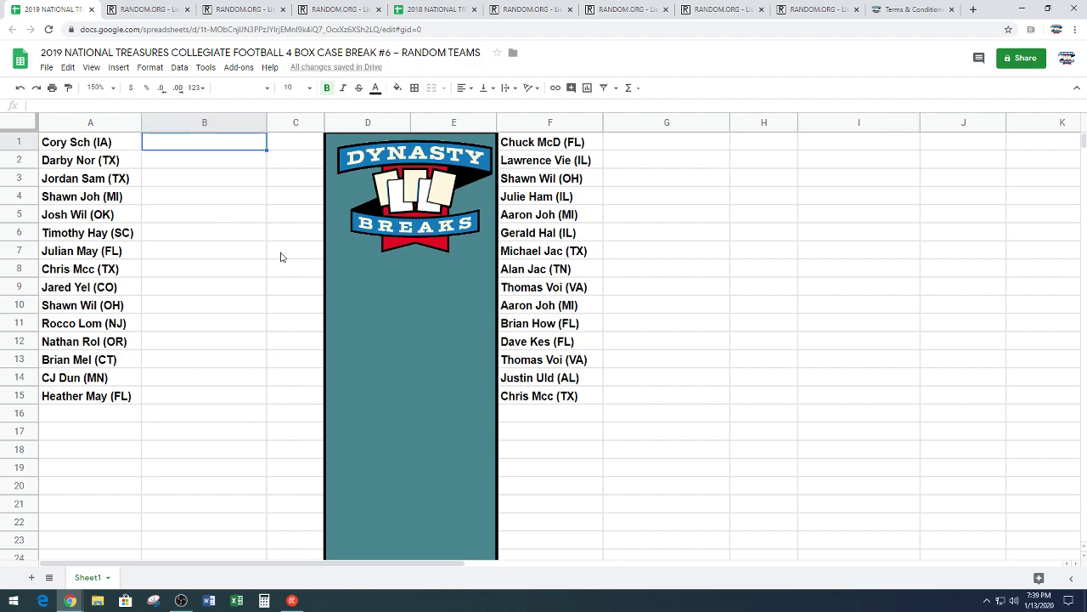
key(ctrl+v)
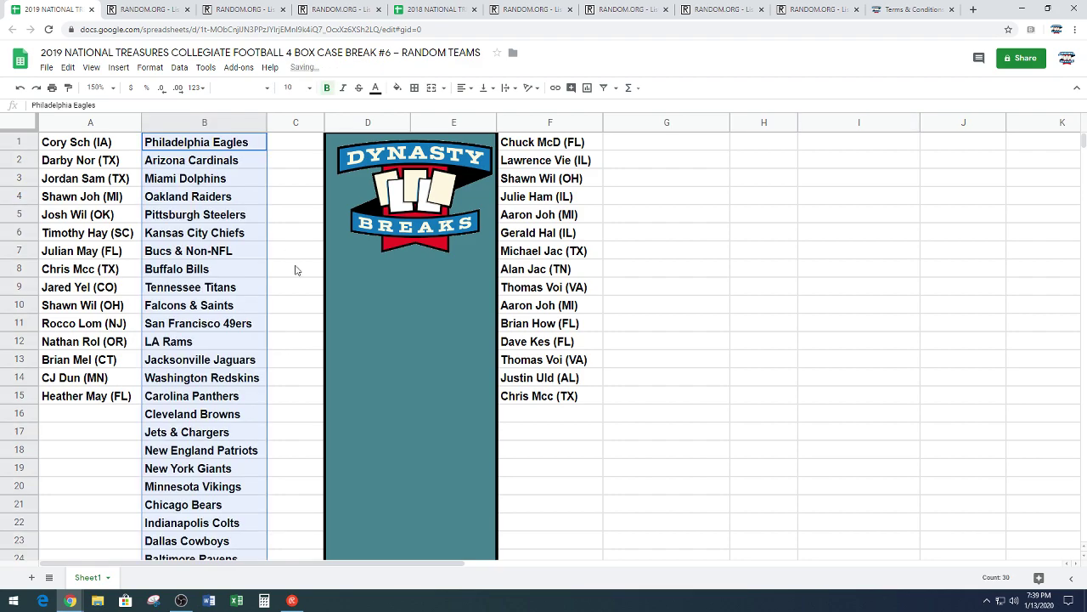
click(299, 338)
Move the teams in B16:B30 to column G, starting at G1.
scroll(284, 313, down, 3)
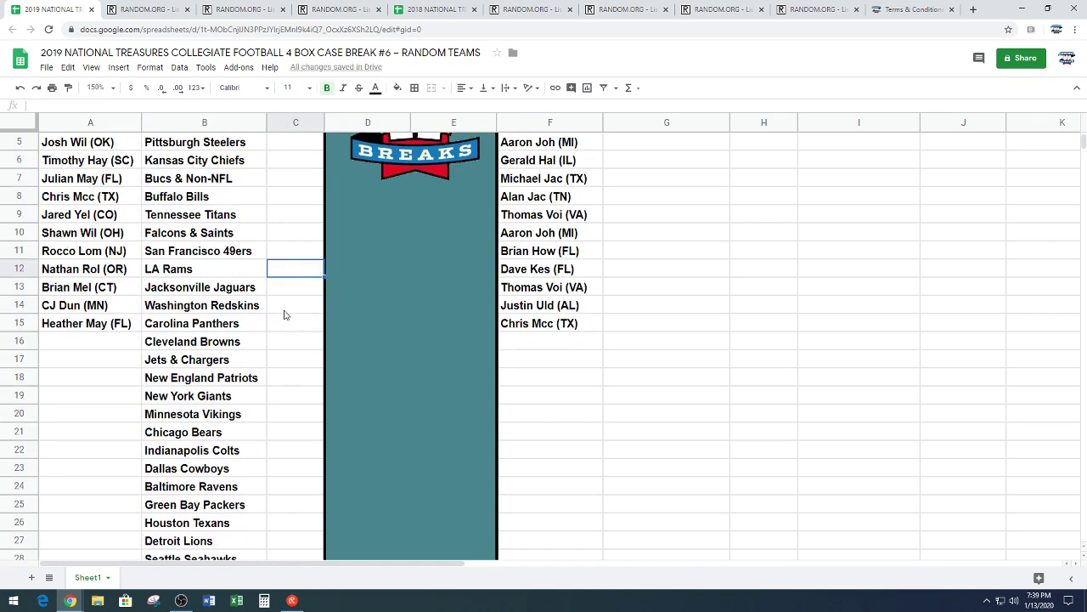
drag(257, 272, 227, 528)
key(ctrl+c)
scroll(639, 387, up, 3)
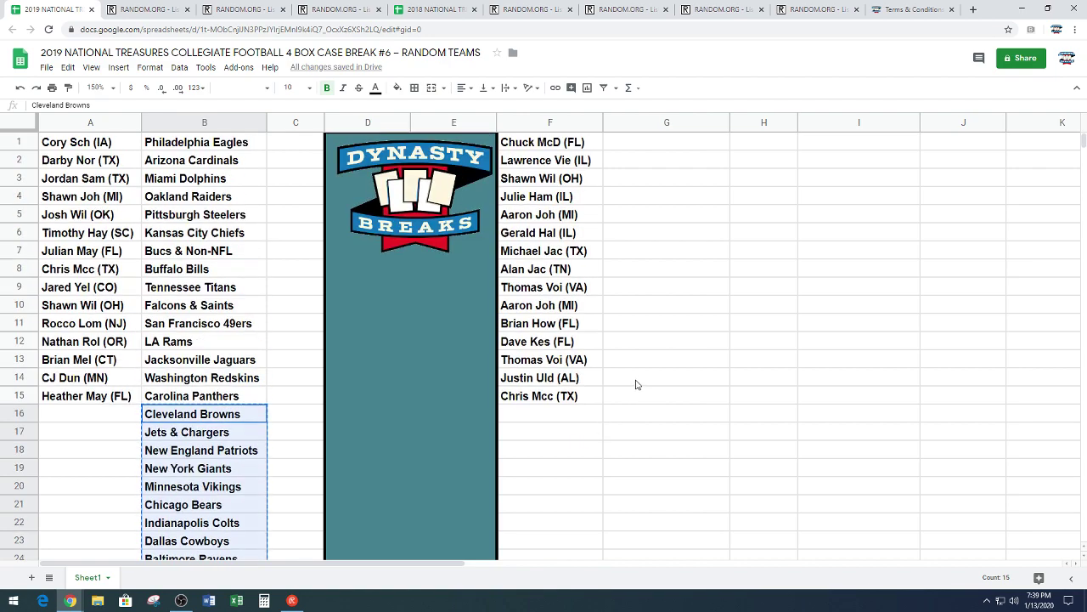
click(671, 148)
key(ctrl+v)
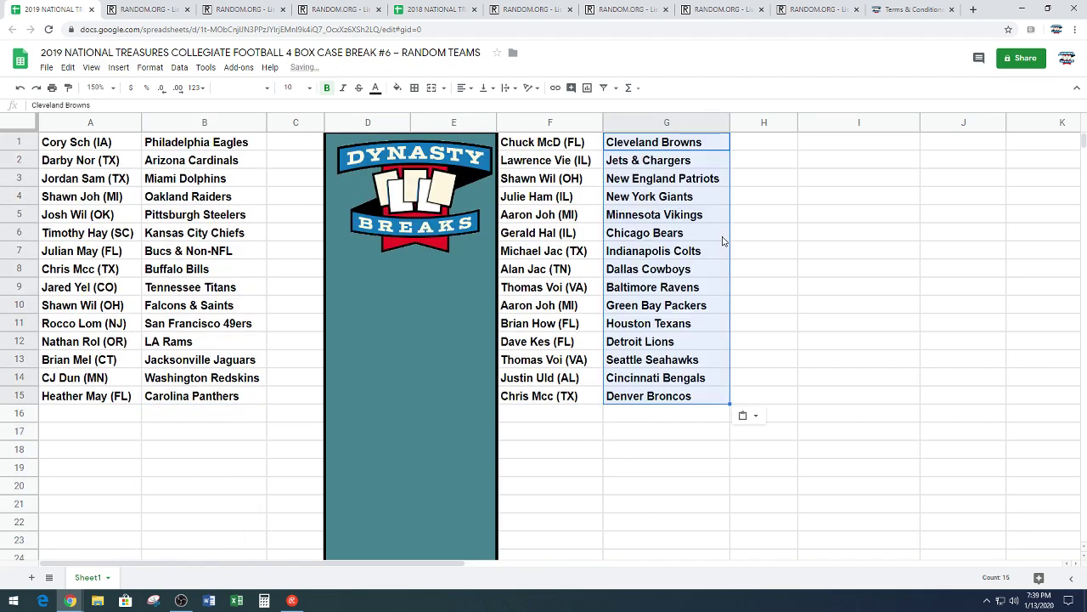
Deselect the pasted teams and set the sheet zoom to 200%.
click(948, 289)
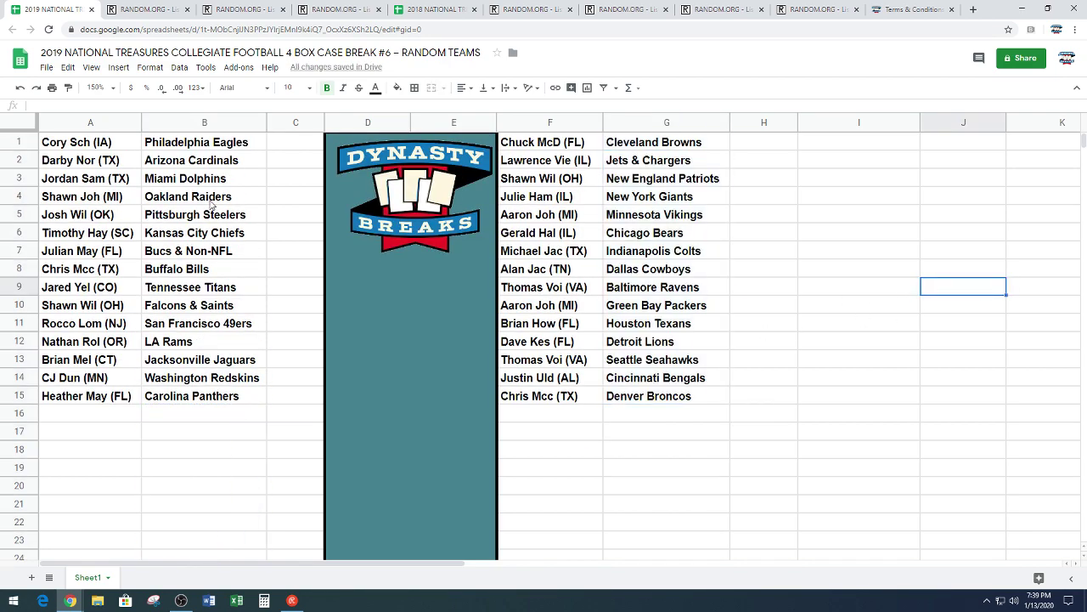
click(110, 89)
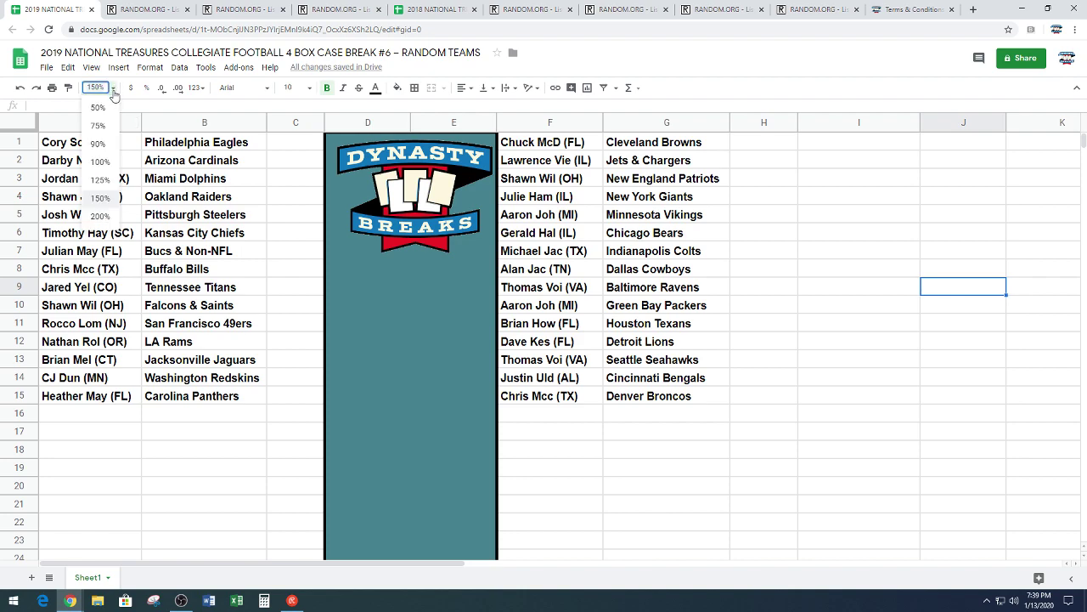
click(104, 217)
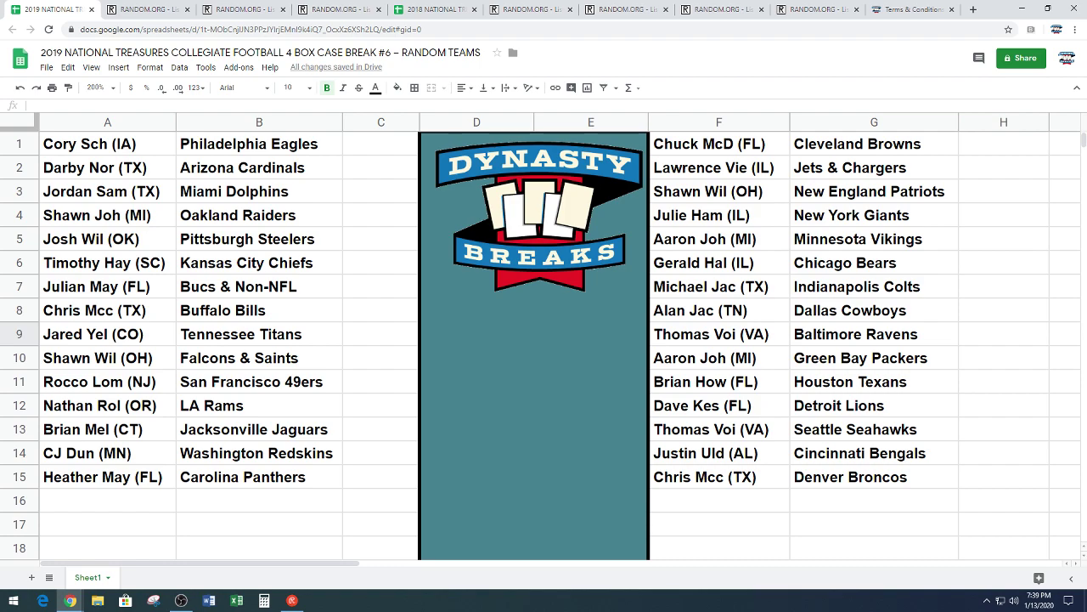
key(alt+Tab)
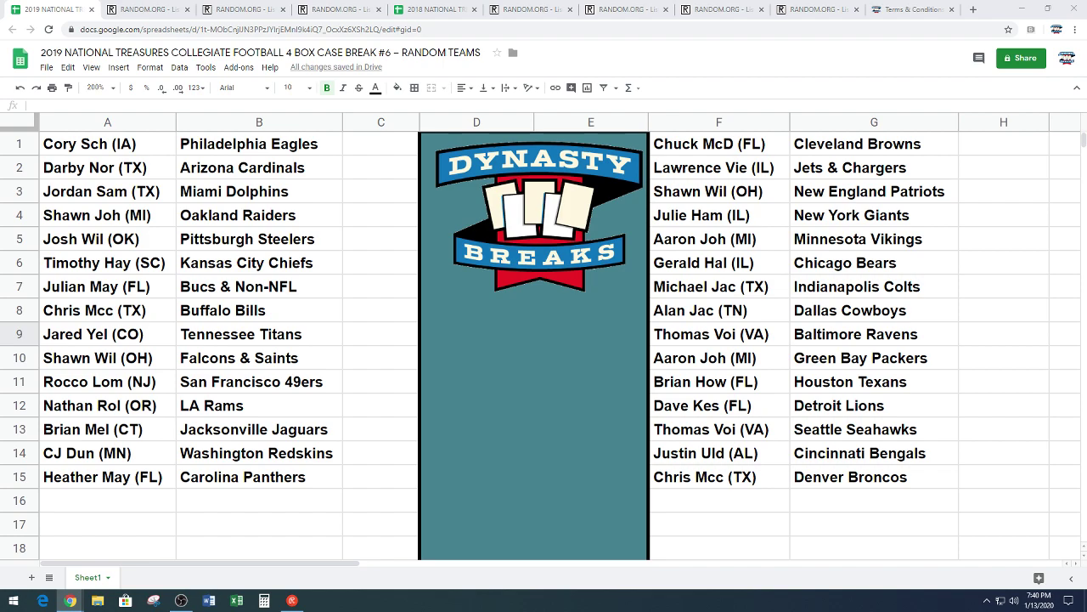
key(ctrl+t)
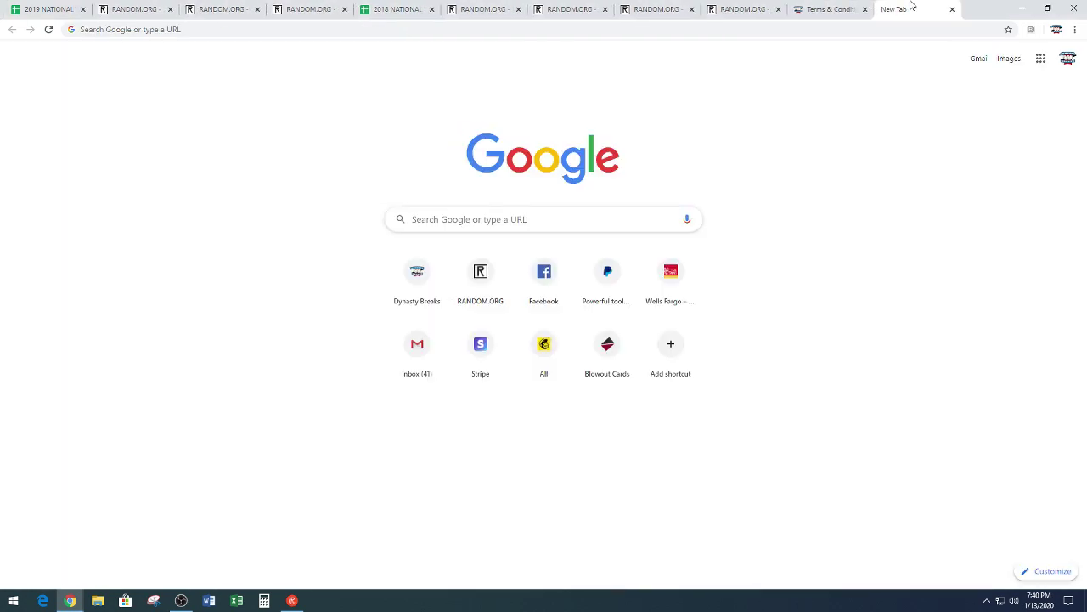
click(46, 9)
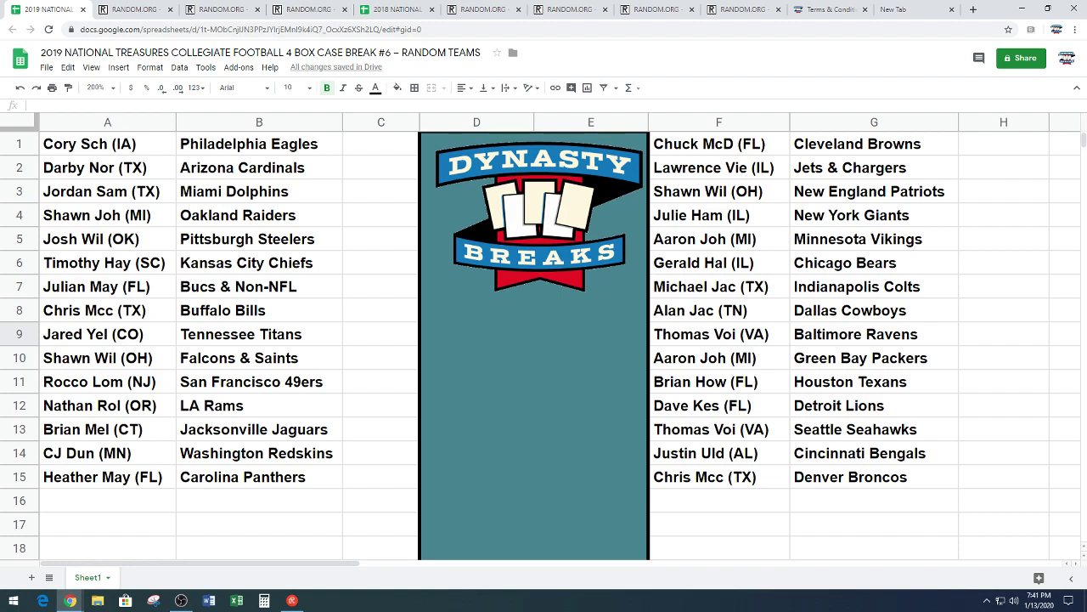
key(alt+Tab)
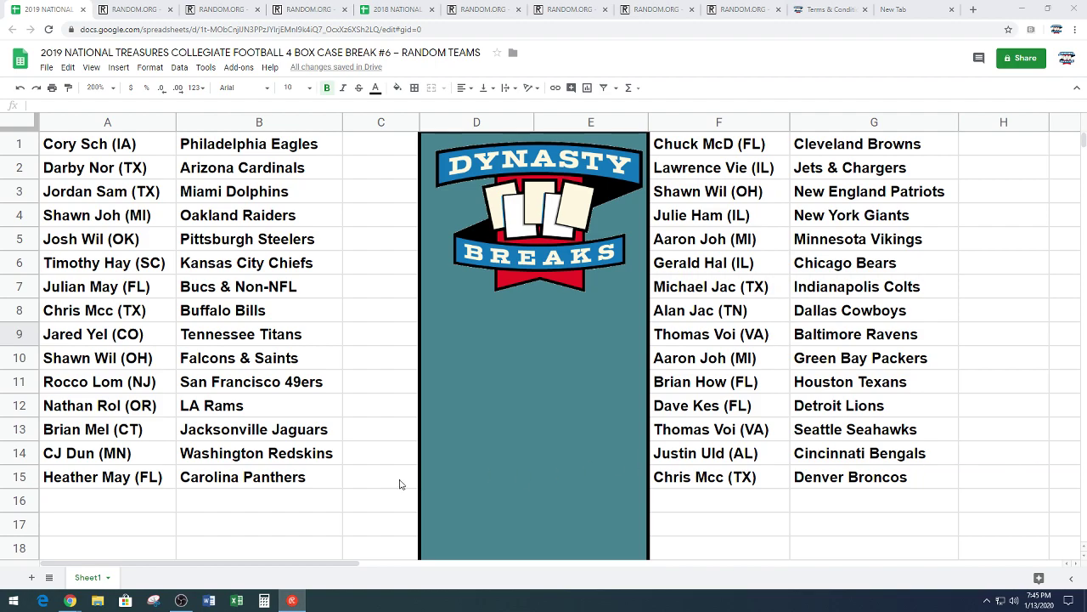
Add an asterisk after Jacksonville Jaguars in B13 and move that entry to the empty cell B17.
double_click(340, 429)
text(*)
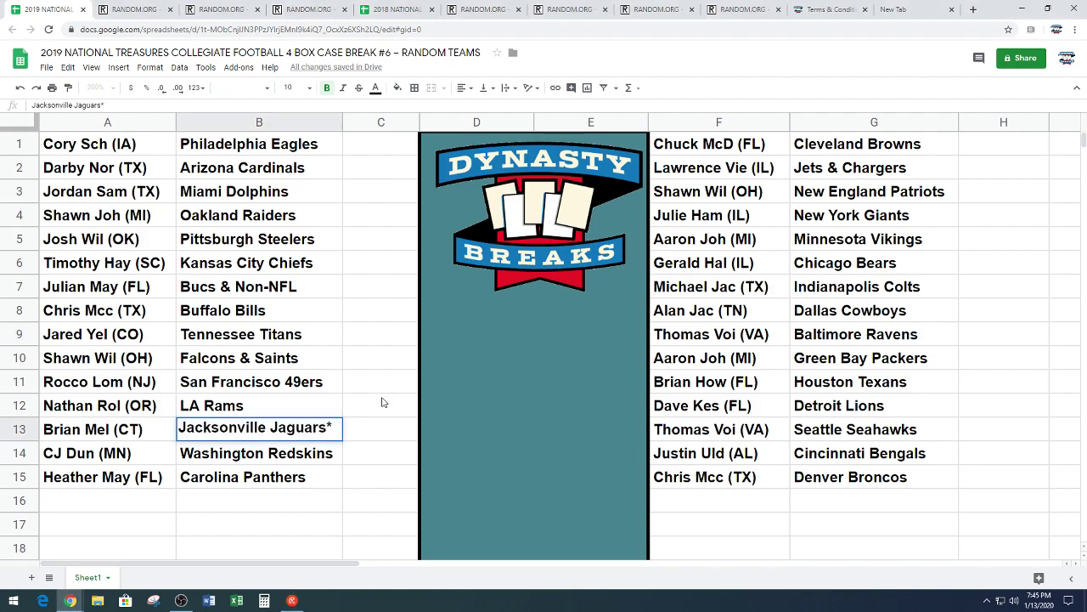
click(299, 437)
key(ctrl+x)
click(293, 529)
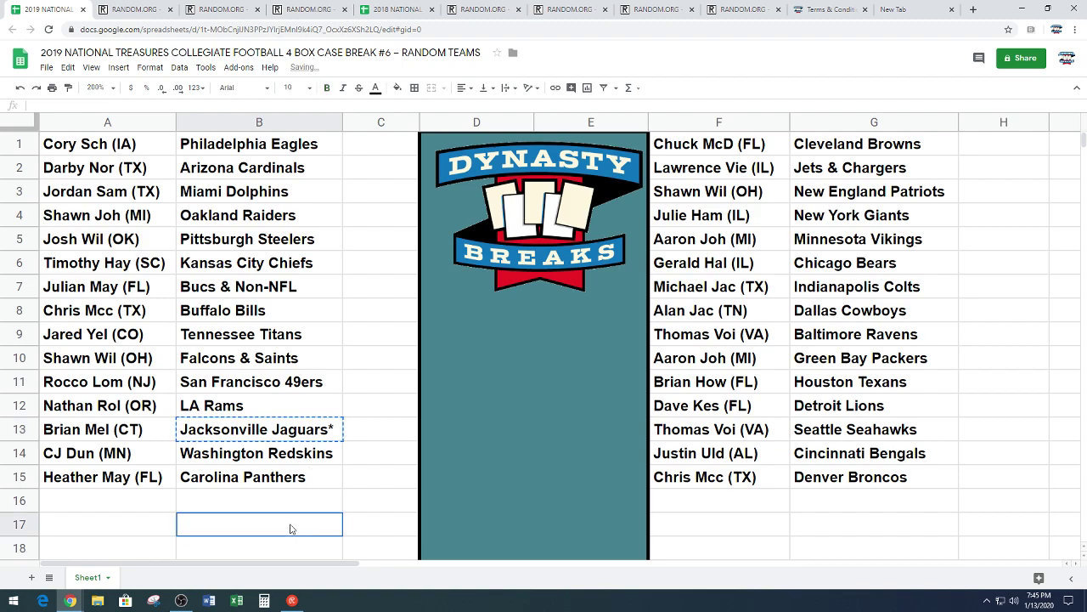
key(ctrl+v)
Add an asterisk after Miami Dolphins in B3 and move that entry to B13.
double_click(324, 192)
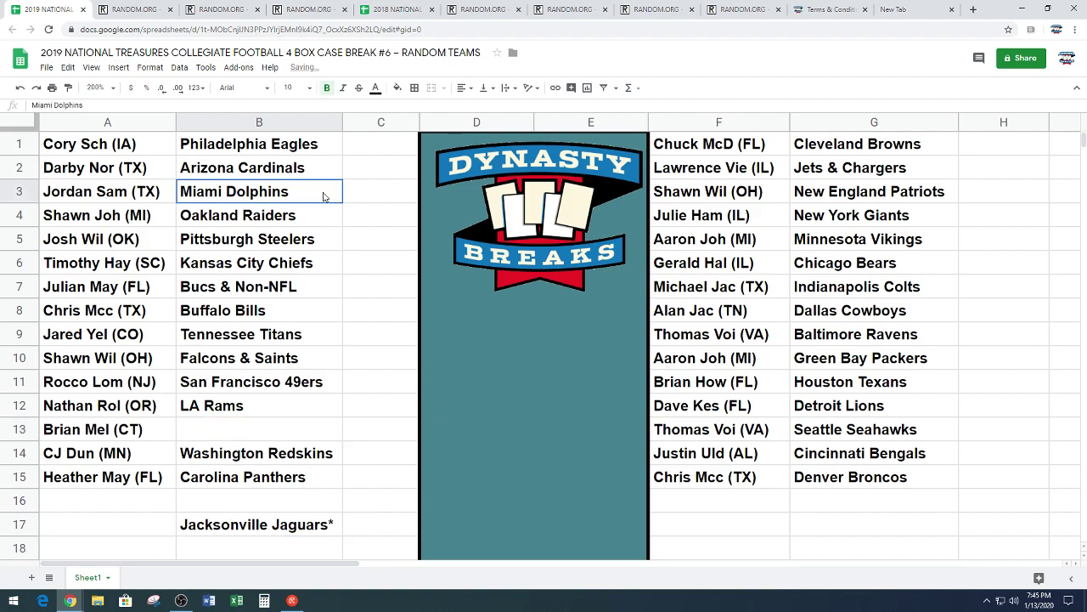
text(*)
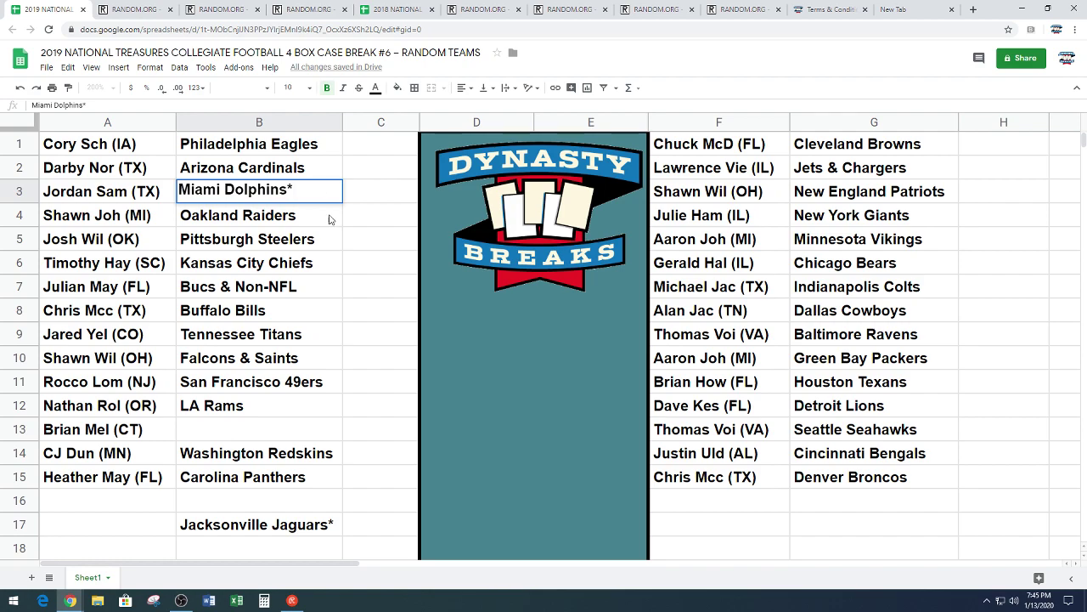
key(Tab)
key(shift+Tab)
key(ctrl+x)
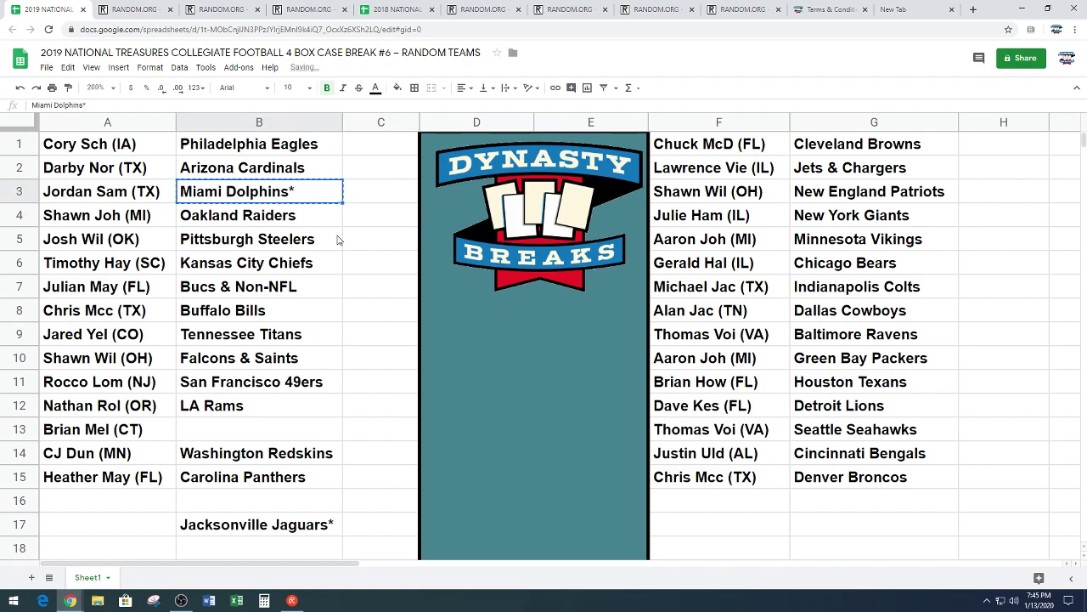
click(298, 430)
key(ctrl+v)
Move the Jacksonville Jaguars* entry from B17 to B3 to complete the team trade.
click(256, 527)
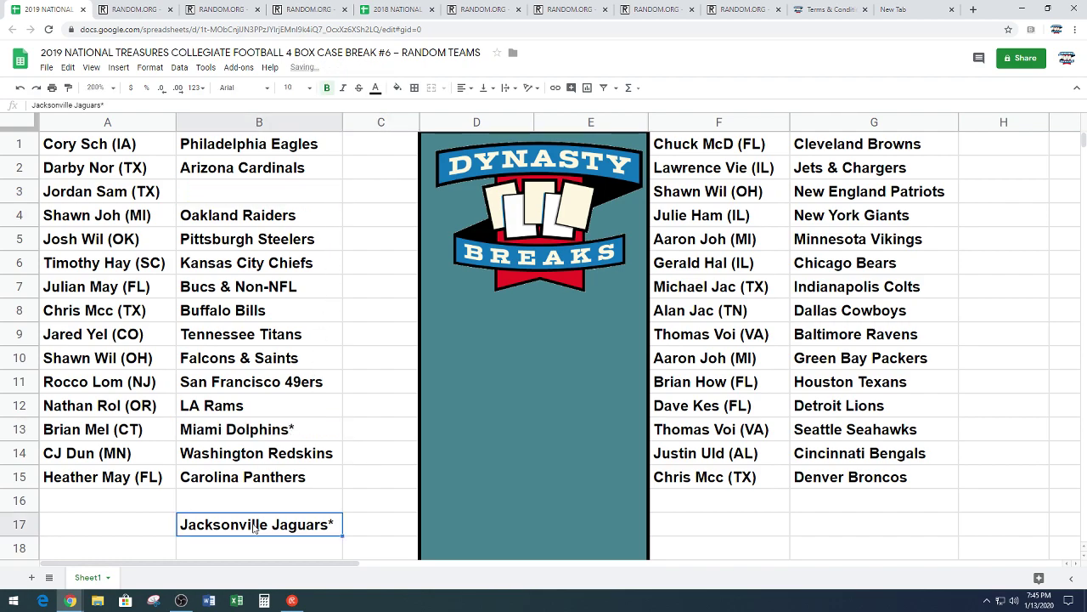
key(ctrl+x)
click(287, 198)
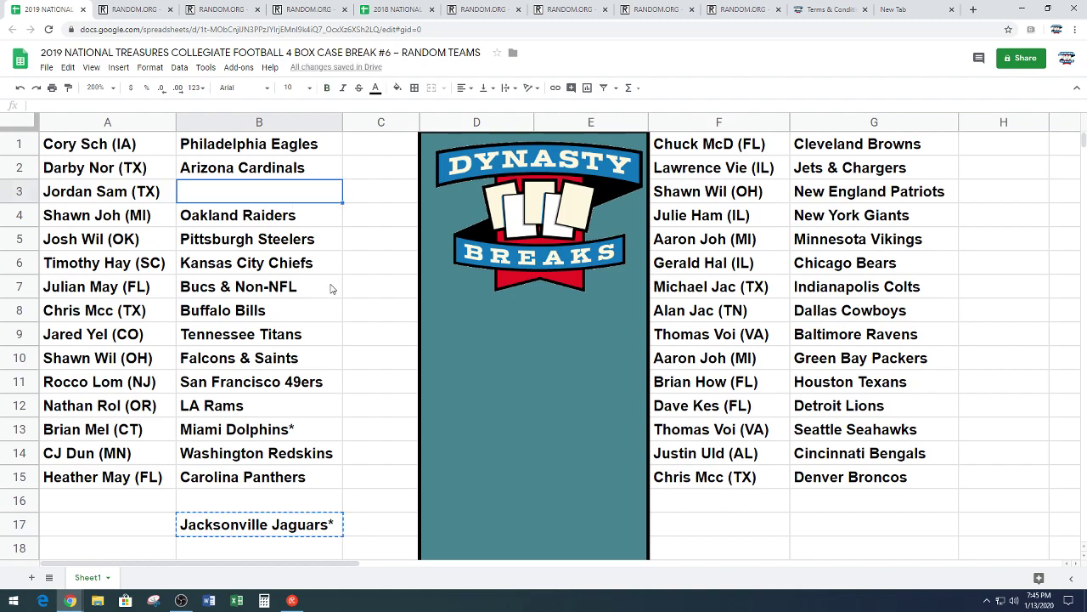
key(ctrl+v)
click(497, 397)
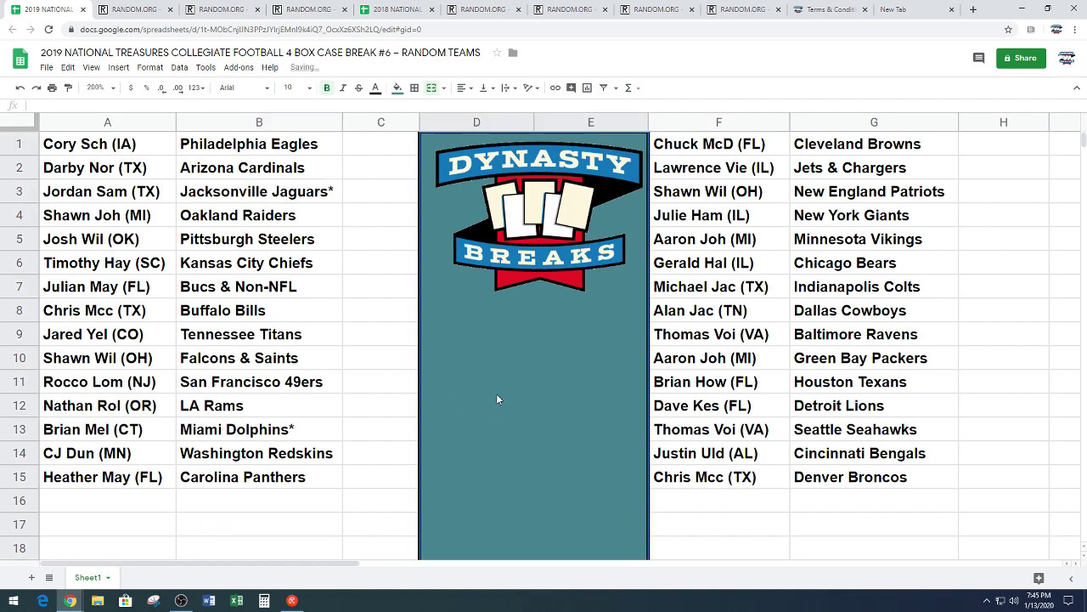